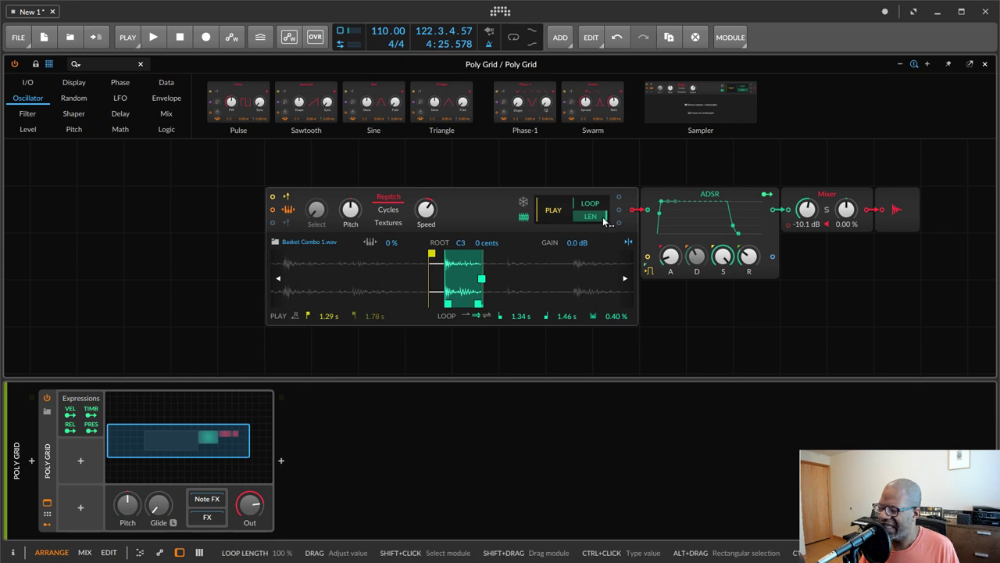
# Step: Reduce the sampler's loop length, turn looping off, and set the play region from 1.34 s to 1.71 s
pyautogui.moveTo(606, 222); pyautogui.dragTo(607, 254)
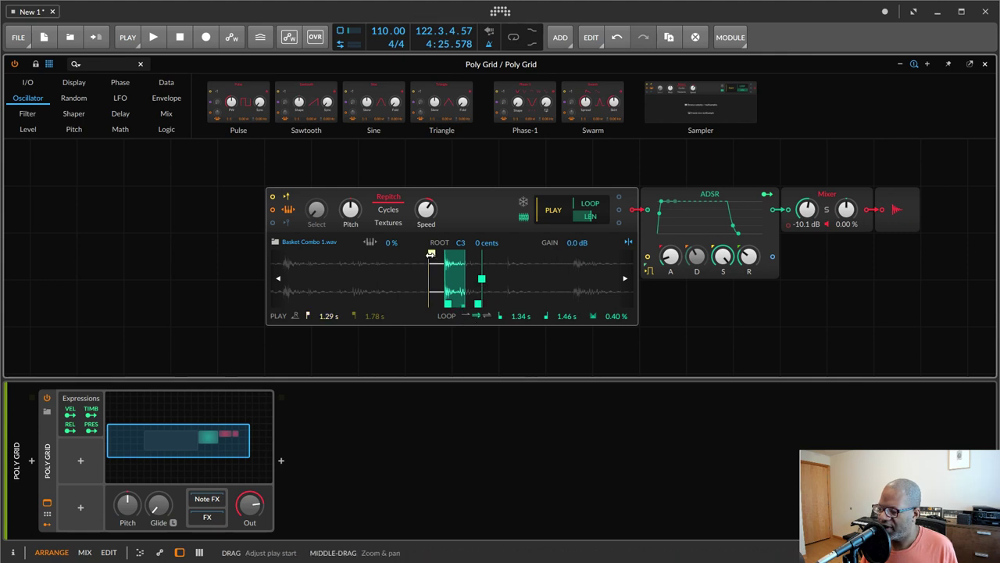
pyautogui.moveTo(428, 257); pyautogui.dragTo(447, 259)
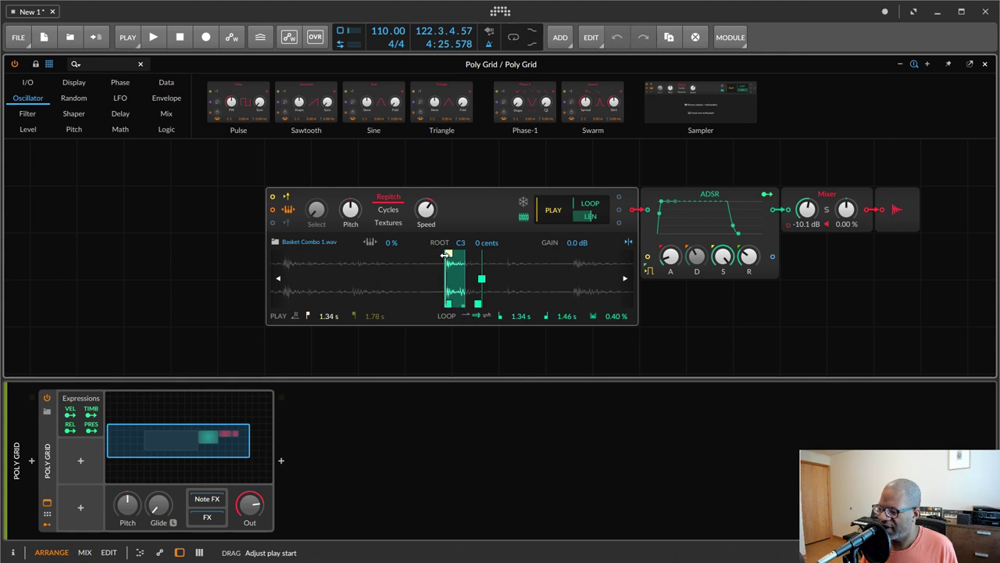
pyautogui.click(467, 316)
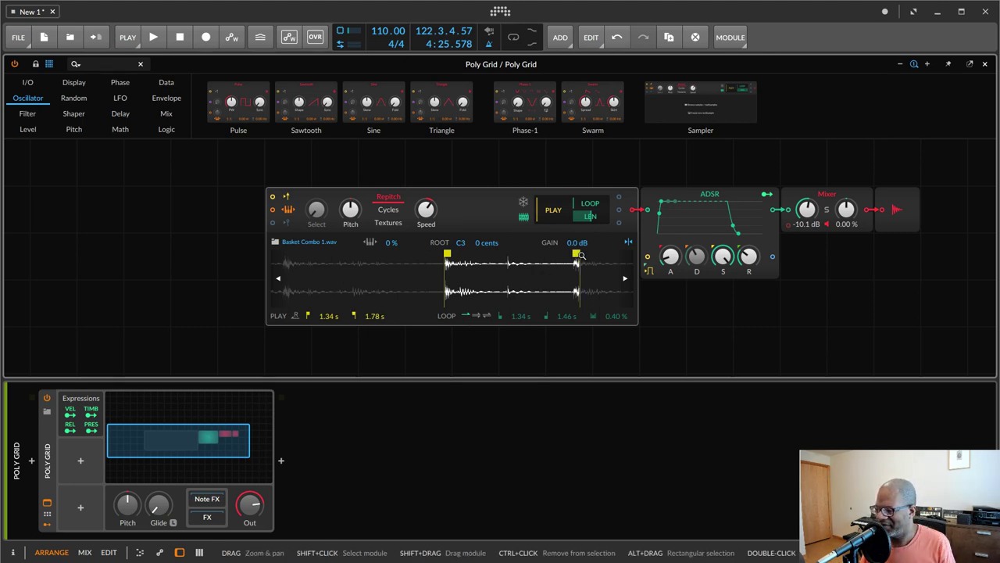
pyautogui.moveTo(581, 255); pyautogui.dragTo(556, 255)
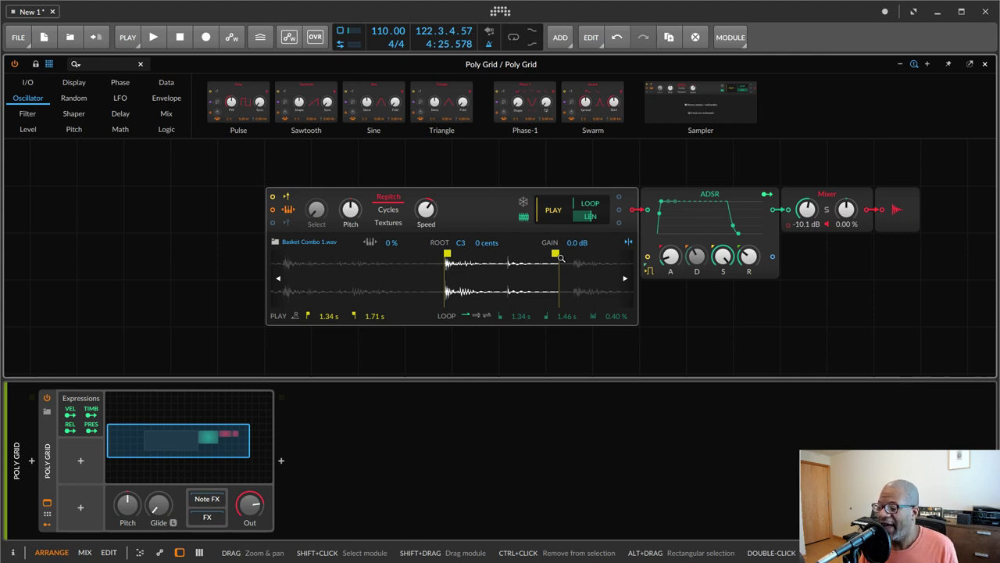
# Step: Add a Phasor module in front of the sampler and an LFO module directly beneath the Phasor
pyautogui.scroll(1, 265, 296)
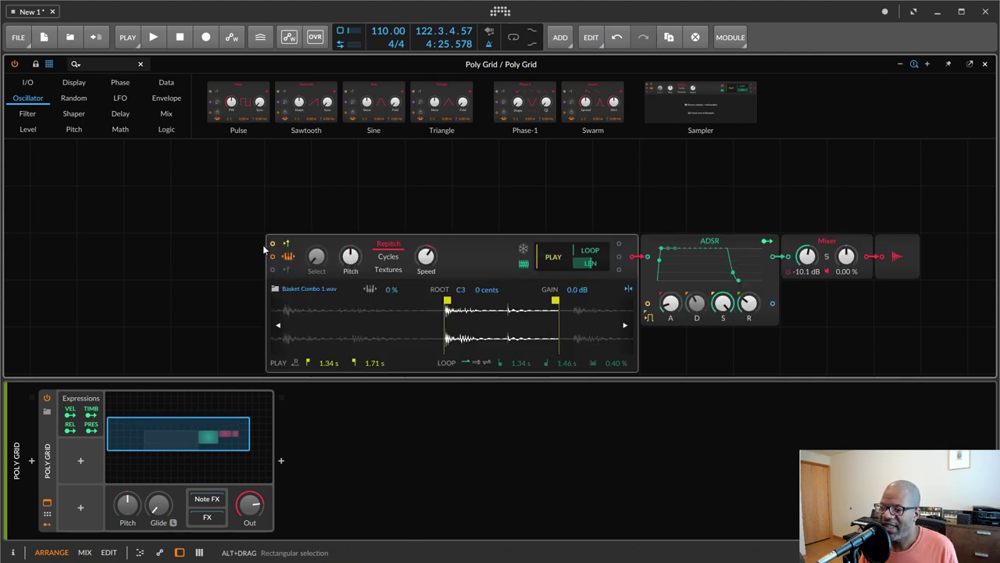
pyautogui.click(78, 82)
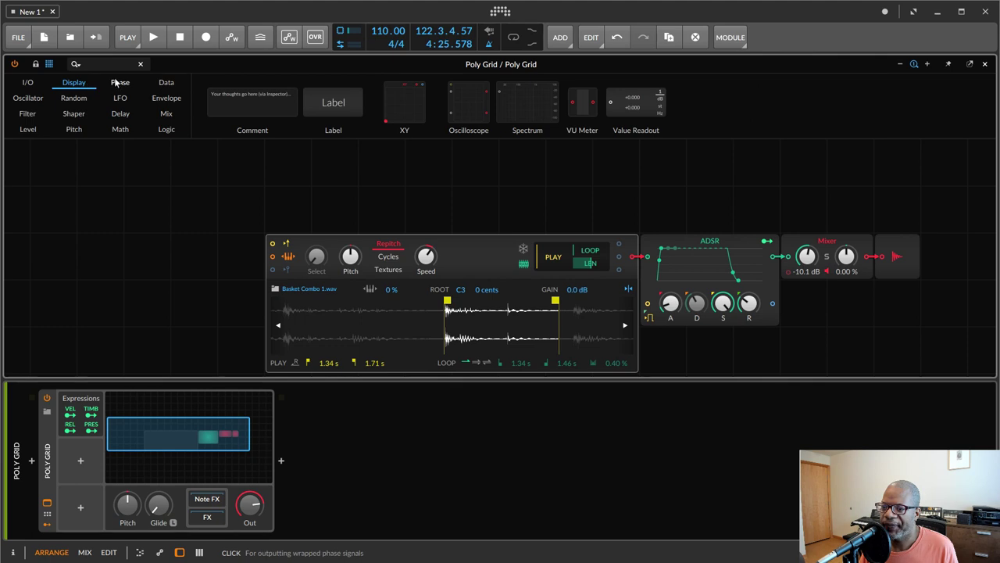
pyautogui.click(115, 82)
pyautogui.moveTo(242, 101); pyautogui.dragTo(121, 253)
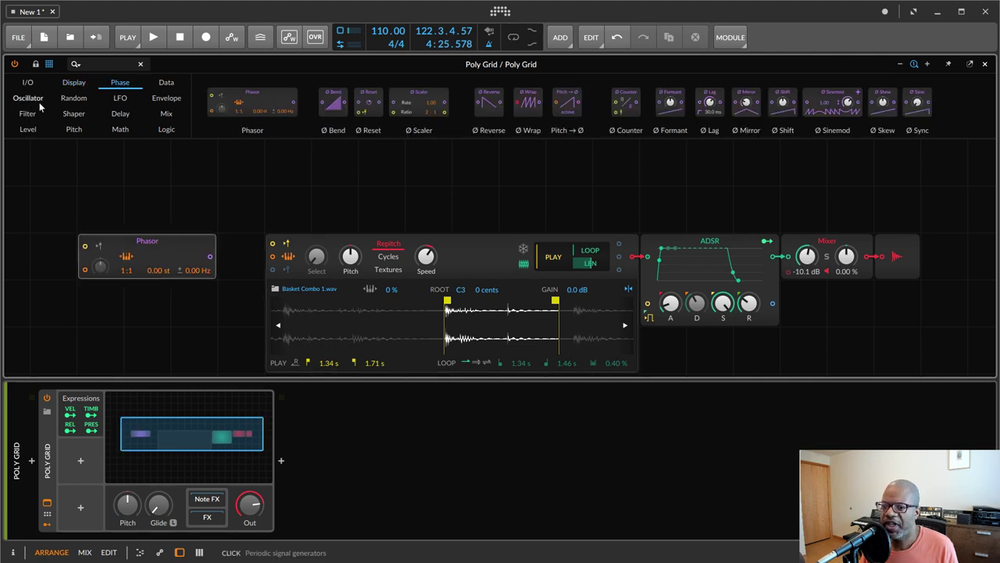
pyautogui.click(119, 98)
pyautogui.moveTo(238, 101); pyautogui.dragTo(89, 312)
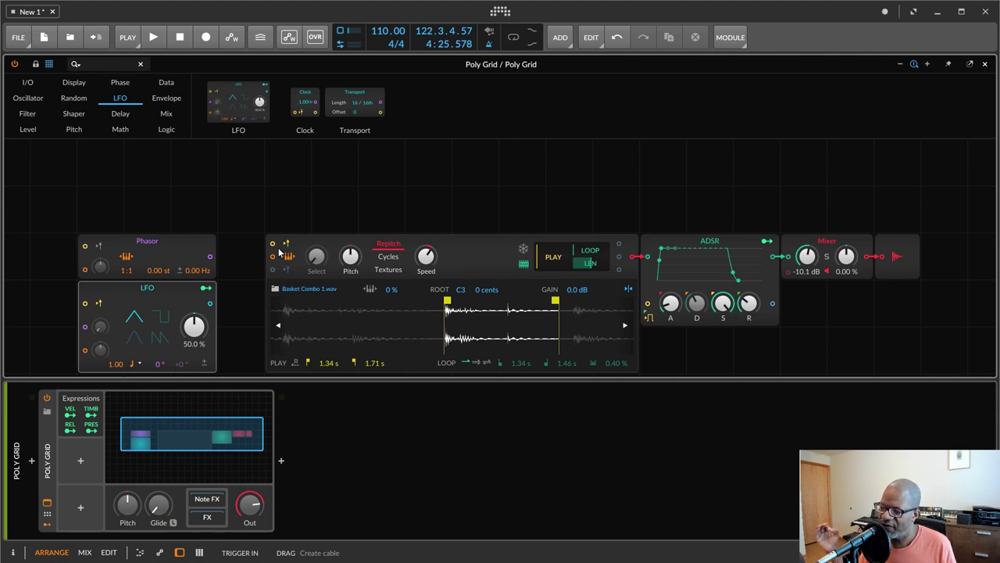
# Step: Set the LFO to a square wave with Hold timebase, and modulate its phase from the Phasor's output at an amount of 1.00
pyautogui.click(163, 320)
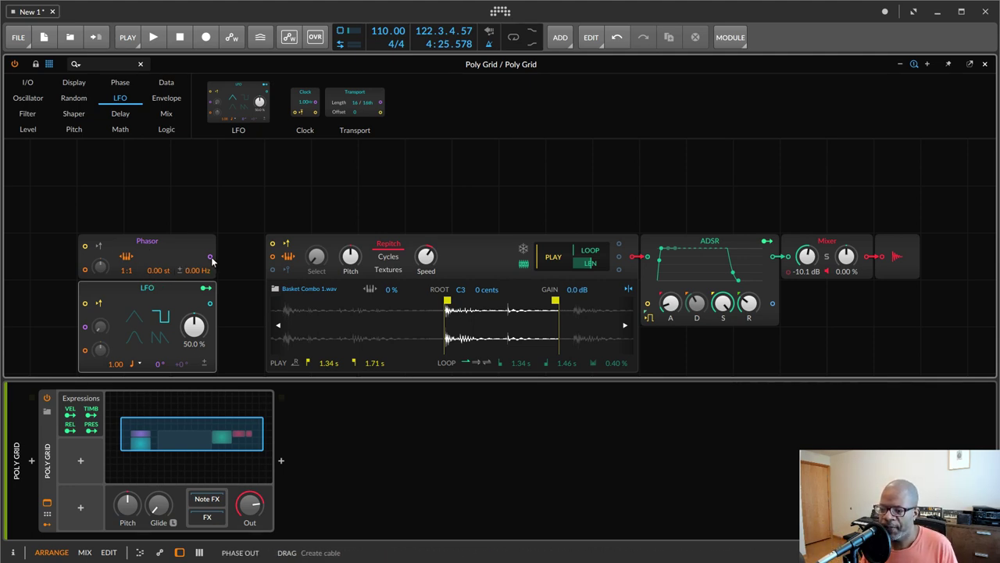
pyautogui.moveTo(210, 261); pyautogui.dragTo(86, 328)
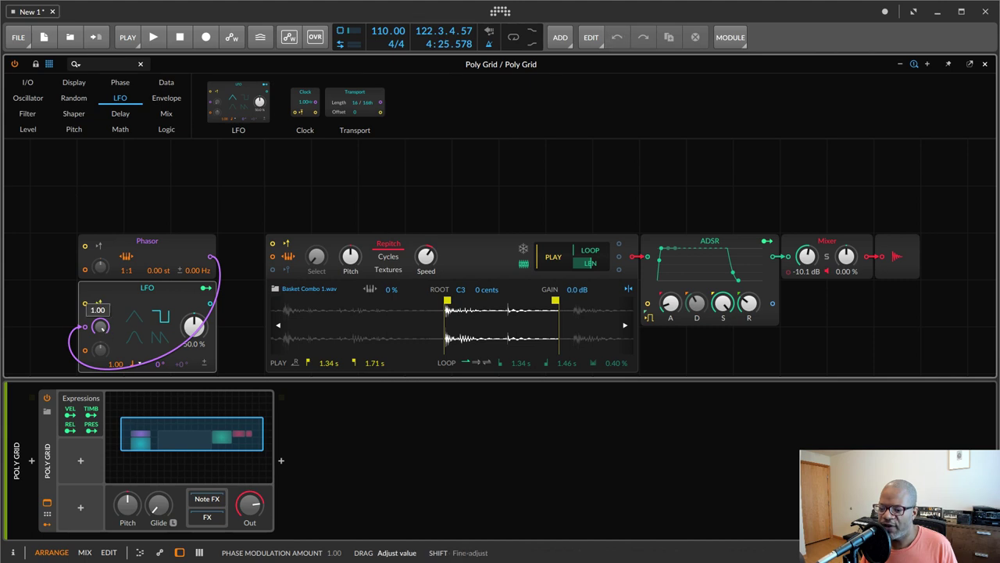
pyautogui.click(139, 366)
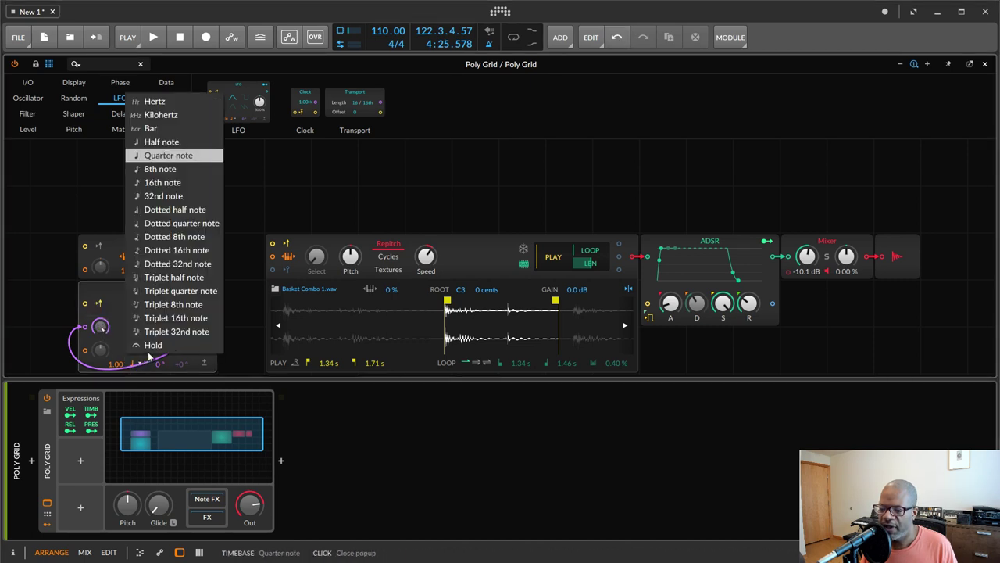
pyautogui.click(154, 346)
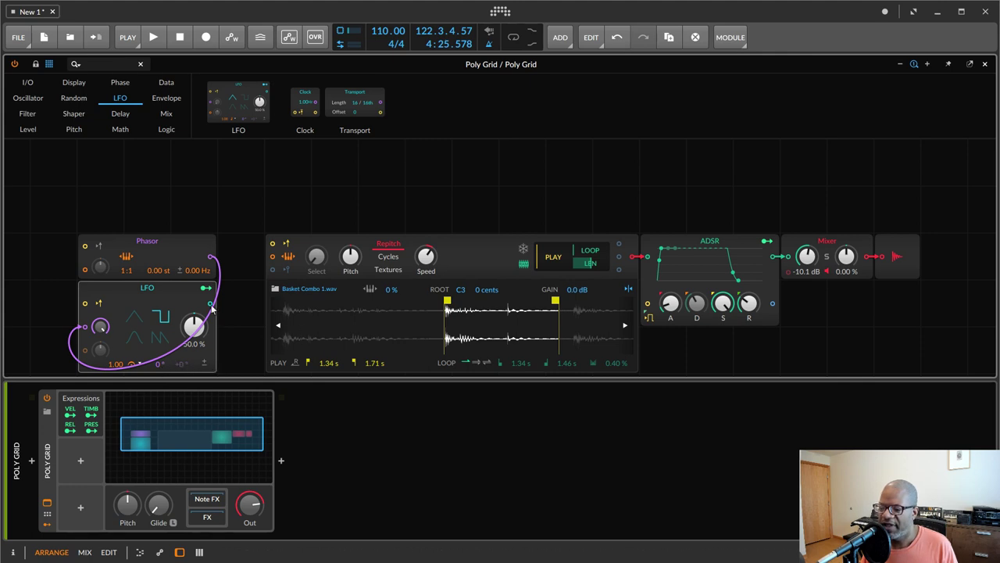
# Step: Connect the LFO's output to the sampler's trigger input and turn off the sampler's triggering on notes
pyautogui.moveTo(211, 303); pyautogui.dragTo(272, 243)
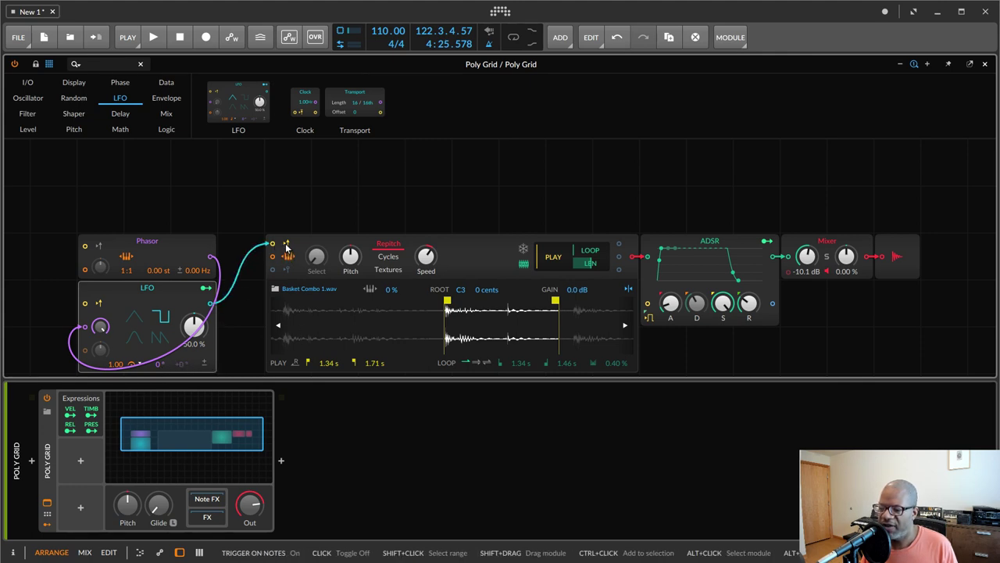
pyautogui.click(287, 246)
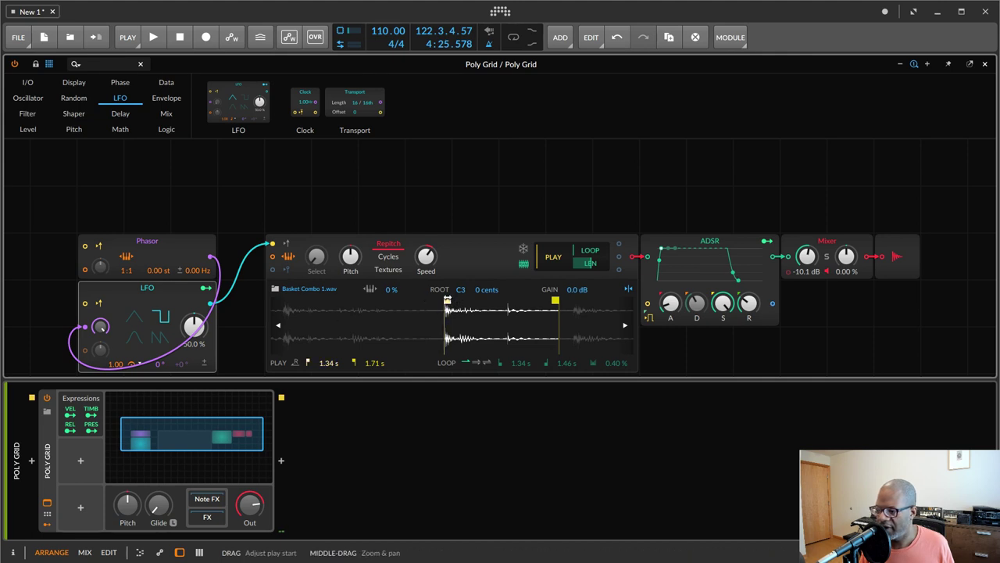
# Step: Try out changes to the sampler's Pitch while viewing the waveform close up around the play start
pyautogui.moveTo(447, 301)
pyautogui.mouseDown()
pyautogui.moveTo(488, 324)
pyautogui.moveTo(545, 301)
pyautogui.moveTo(521, 301)
pyautogui.mouseUp()
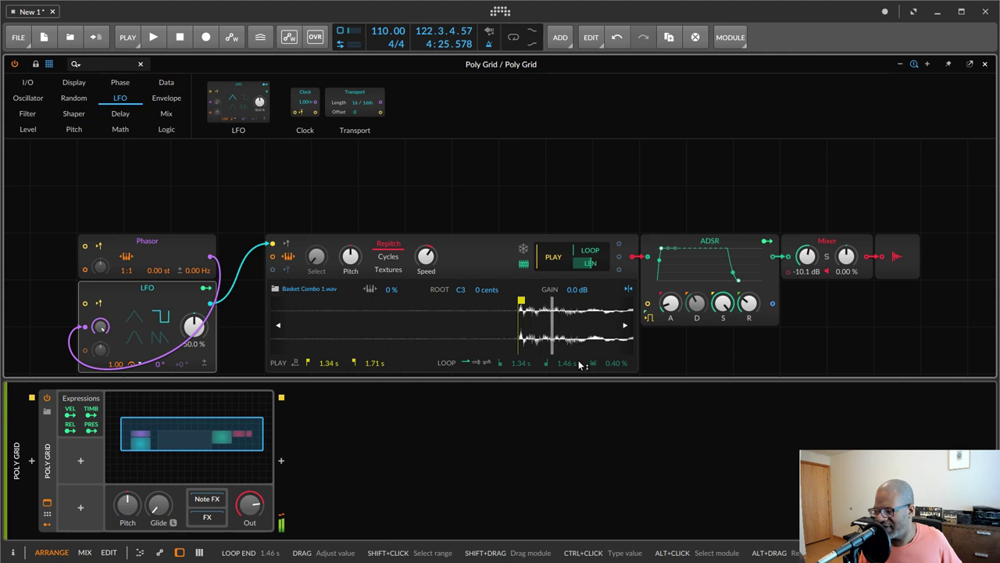
pyautogui.moveTo(350, 261)
pyautogui.mouseDown()
pyautogui.moveTo(350, 279)
pyautogui.moveTo(349, 256)
pyautogui.mouseUp()
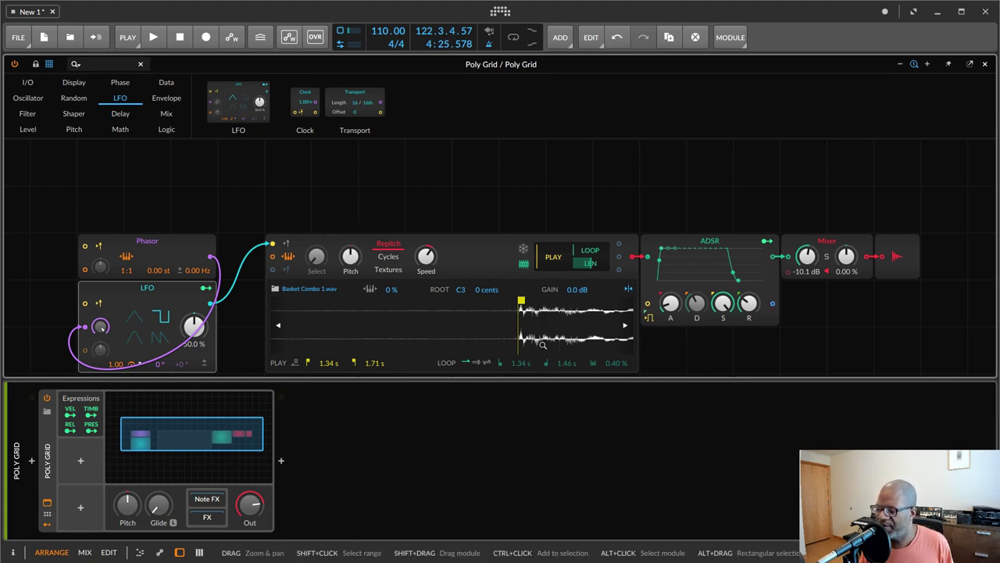
pyautogui.moveTo(542, 345); pyautogui.dragTo(540, 338)
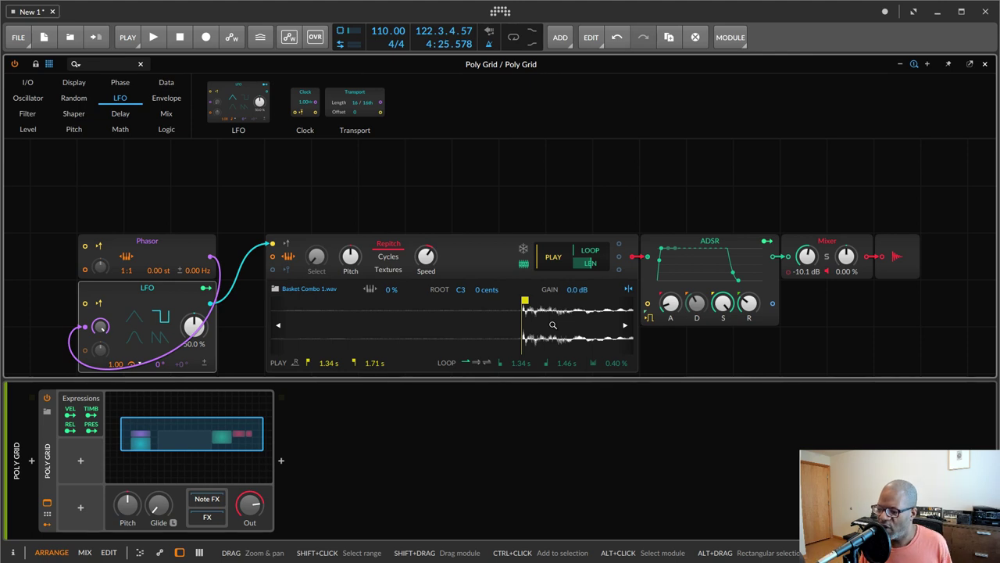
pyautogui.moveTo(351, 266); pyautogui.dragTo(351, 287)
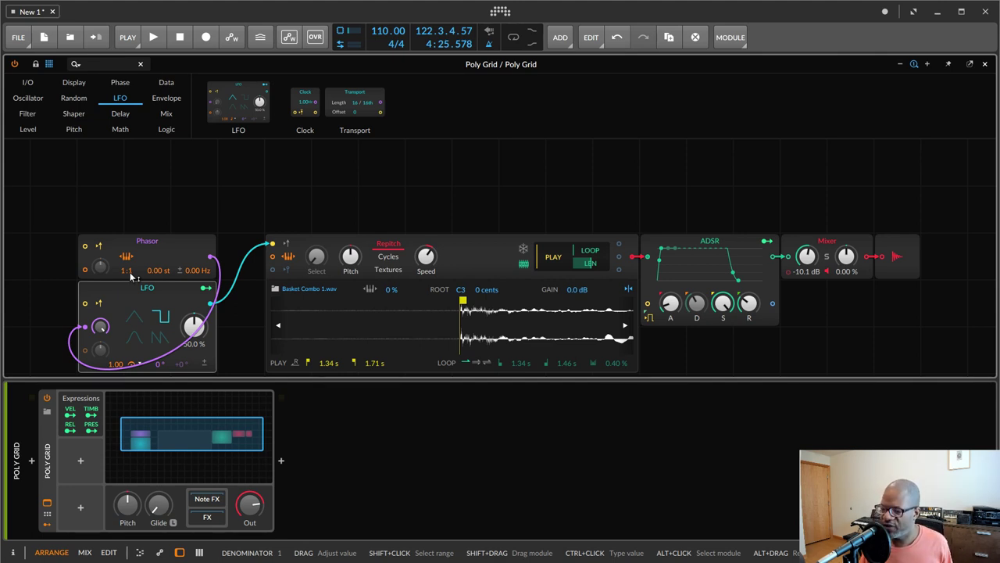
# Step: Set the Phasor's ratio to 1:4 and raise the sampler's sample start to 5.20 %
pyautogui.moveTo(130, 272); pyautogui.dragTo(130, 266)
pyautogui.moveTo(133, 277); pyautogui.dragTo(129, 281)
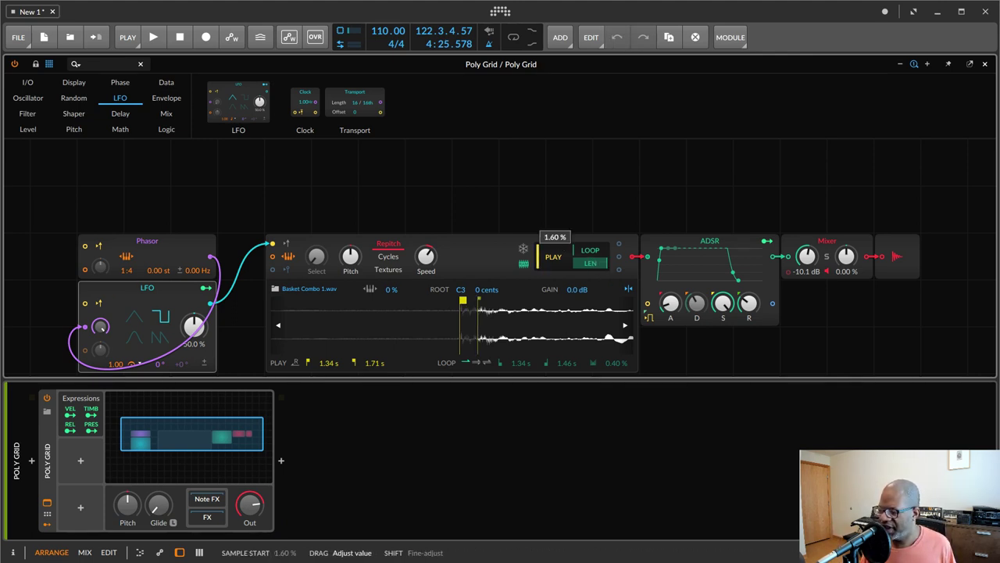
pyautogui.moveTo(538, 261)
pyautogui.mouseDown()
pyautogui.moveTo(538, 225)
pyautogui.moveTo(539, 260)
pyautogui.mouseUp()
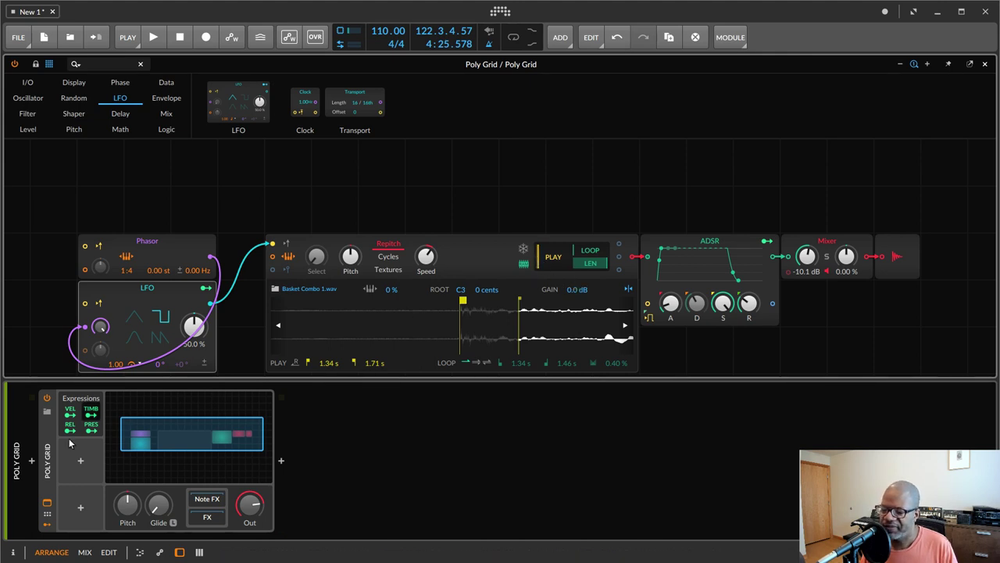
# Step: Insert a Random modulator into the first empty modulator slot of the Poly Grid device
pyautogui.click(80, 460)
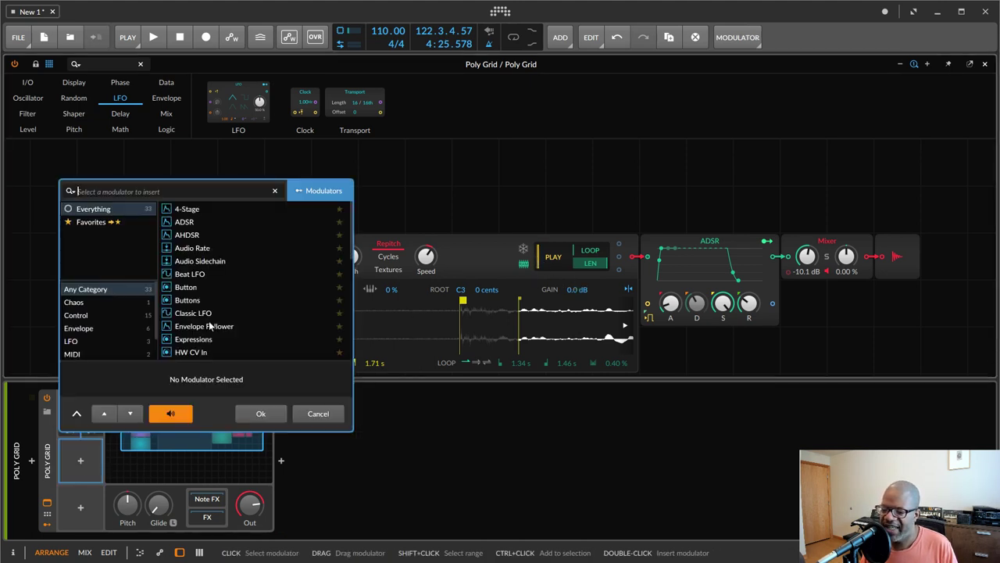
pyautogui.scroll(-5, 210, 327)
pyautogui.scroll(-3, 209, 327)
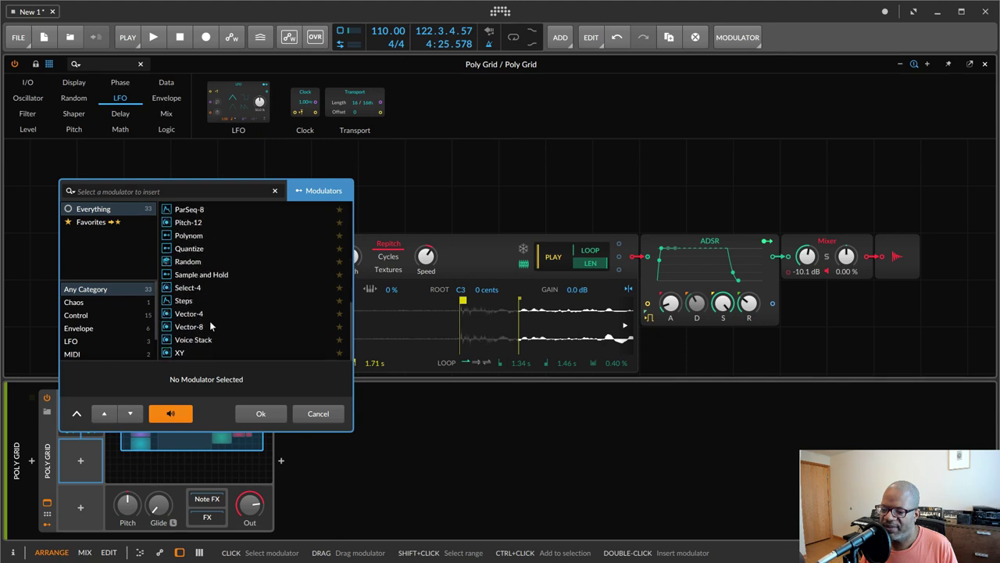
pyautogui.click(195, 265)
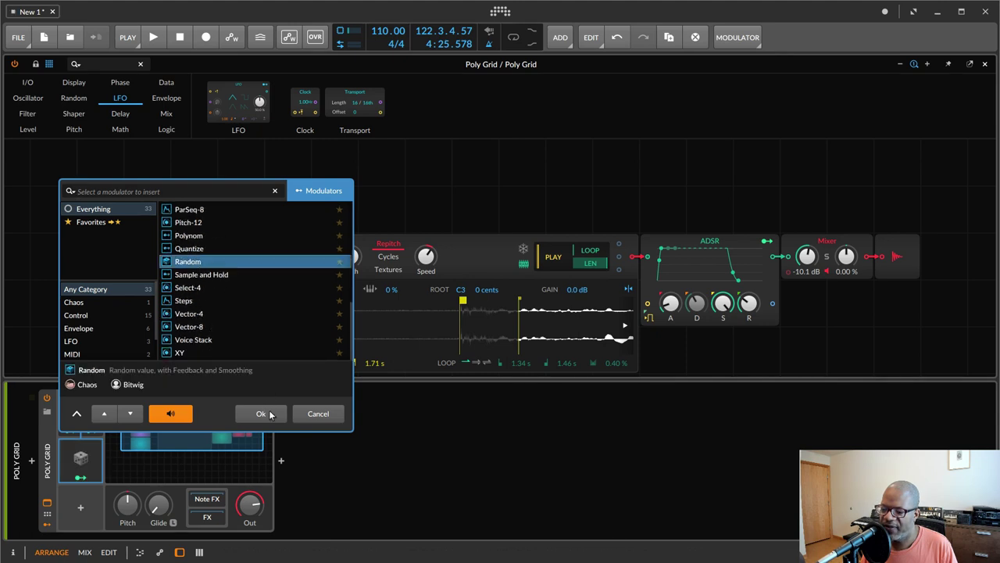
pyautogui.click(264, 414)
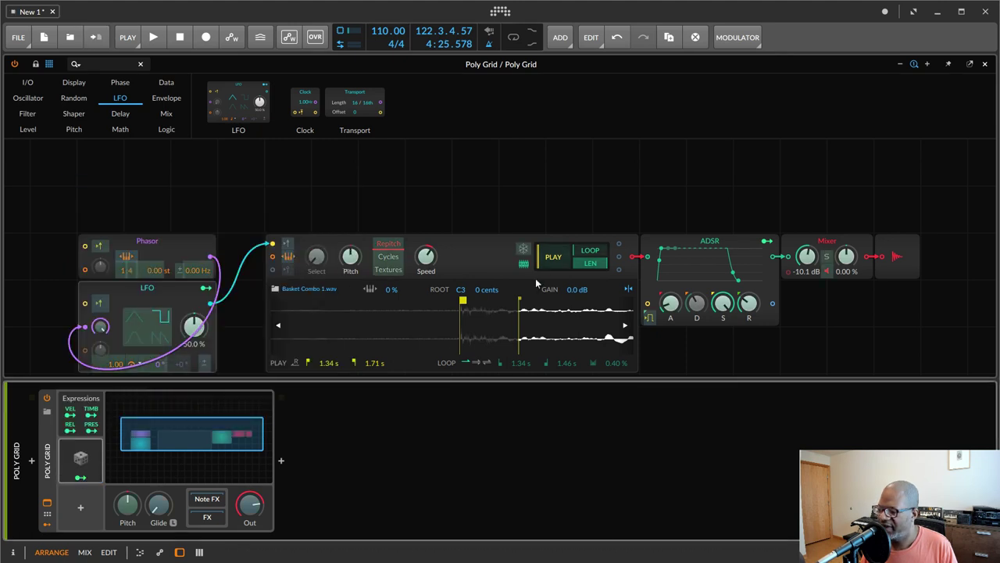
# Step: Map the Random modulator to the sampler's sample start, show its settings and set its rate to 4.29
pyautogui.moveTo(553, 258); pyautogui.dragTo(552, 253)
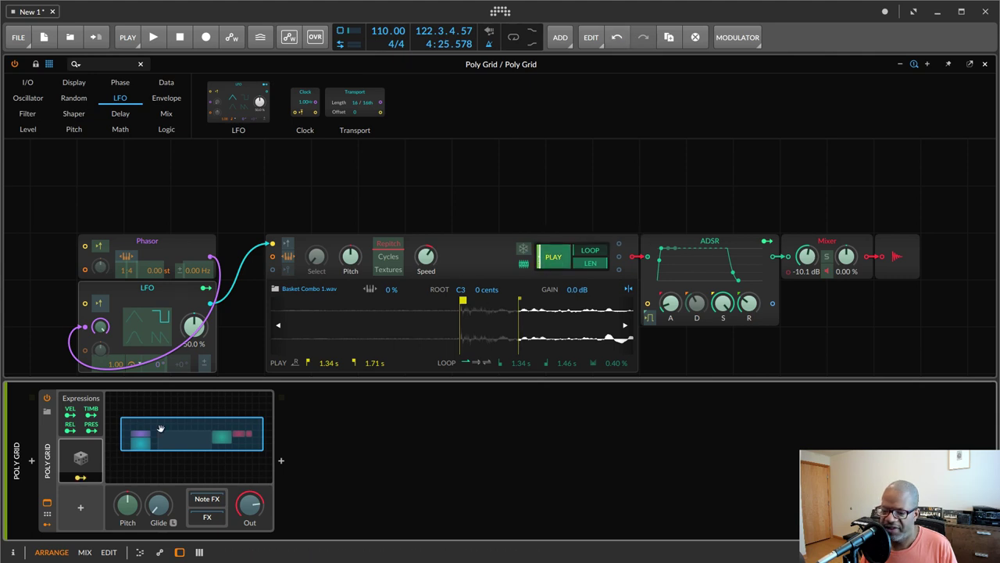
pyautogui.click(82, 480)
pyautogui.click(81, 458)
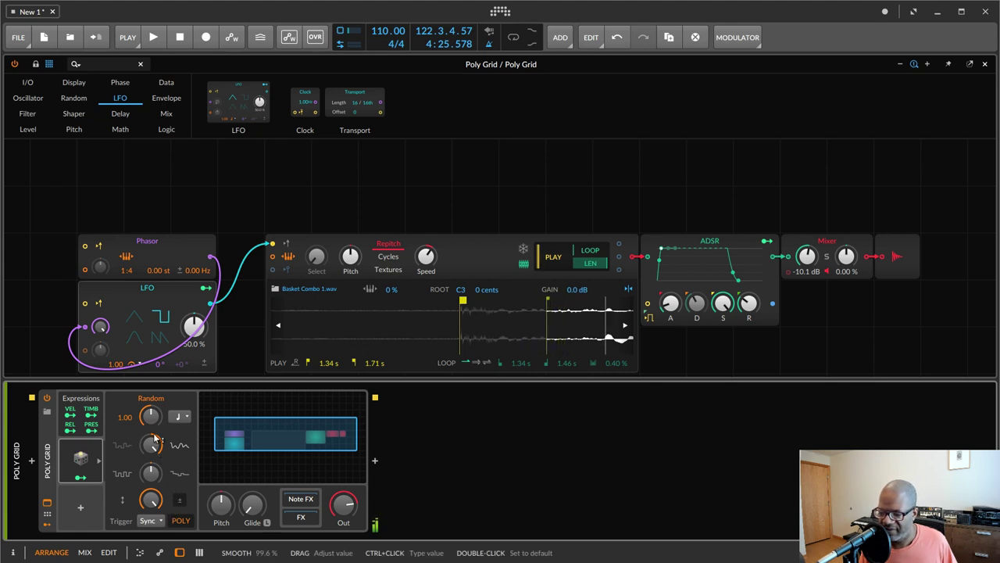
pyautogui.moveTo(151, 416); pyautogui.dragTo(151, 395)
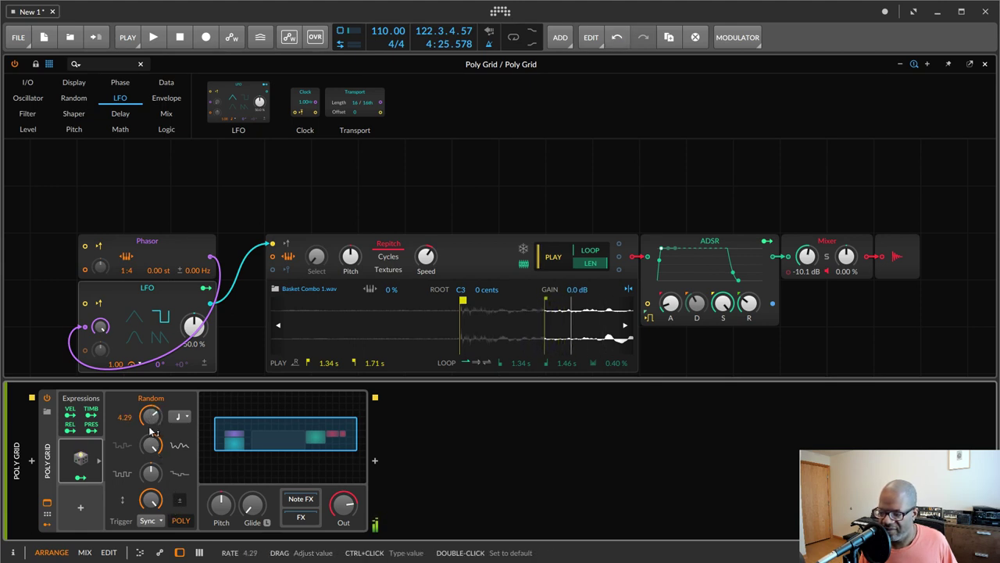
# Step: Readjust the Random modulator's amount on the sampler's sample start and lower its rate to 0.29
pyautogui.click(81, 477)
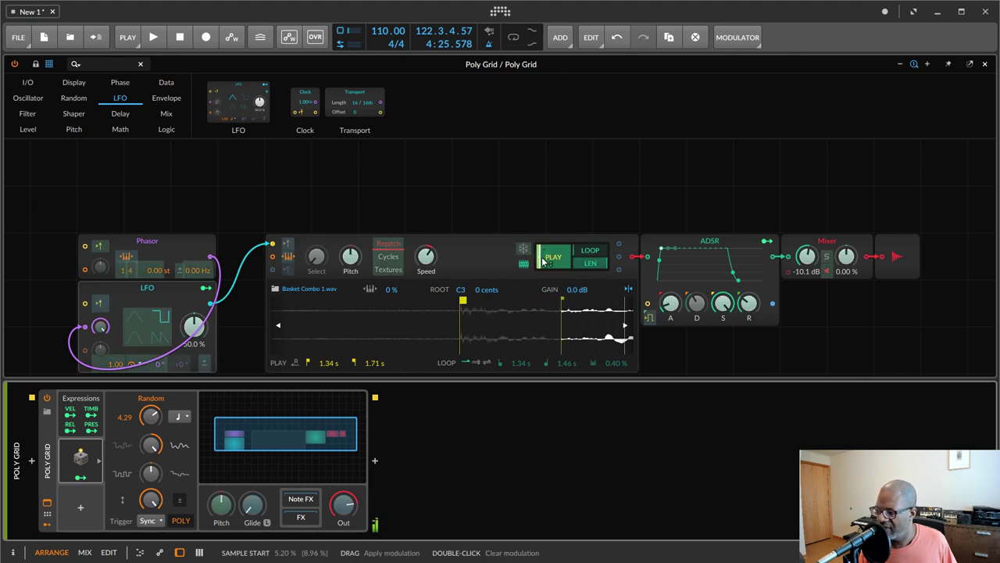
pyautogui.moveTo(537, 264); pyautogui.dragTo(538, 252)
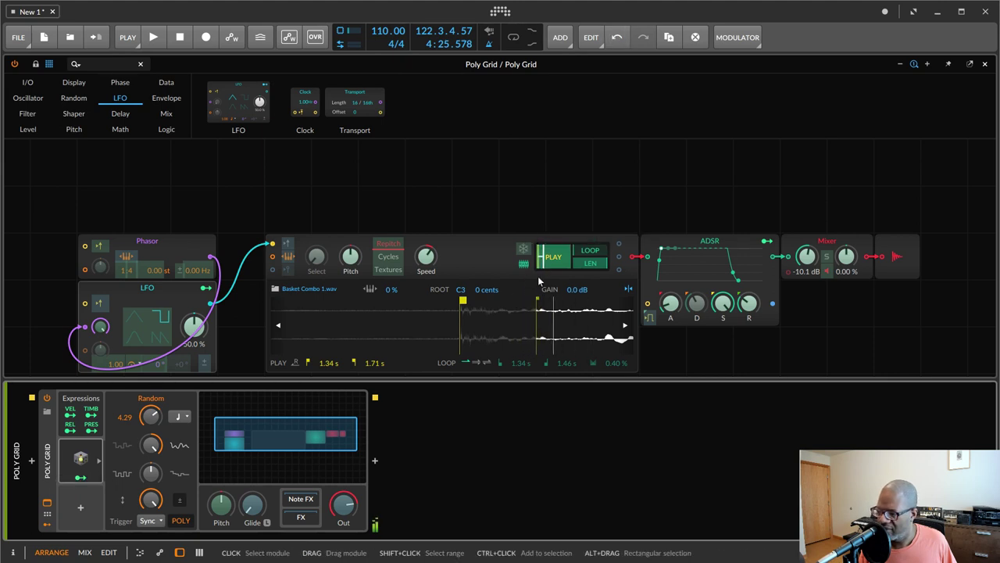
pyautogui.click(79, 479)
pyautogui.moveTo(150, 417); pyautogui.dragTo(151, 431)
# Step: Deactivate the Random modulator
pyautogui.scroll(-3, 357, 324)
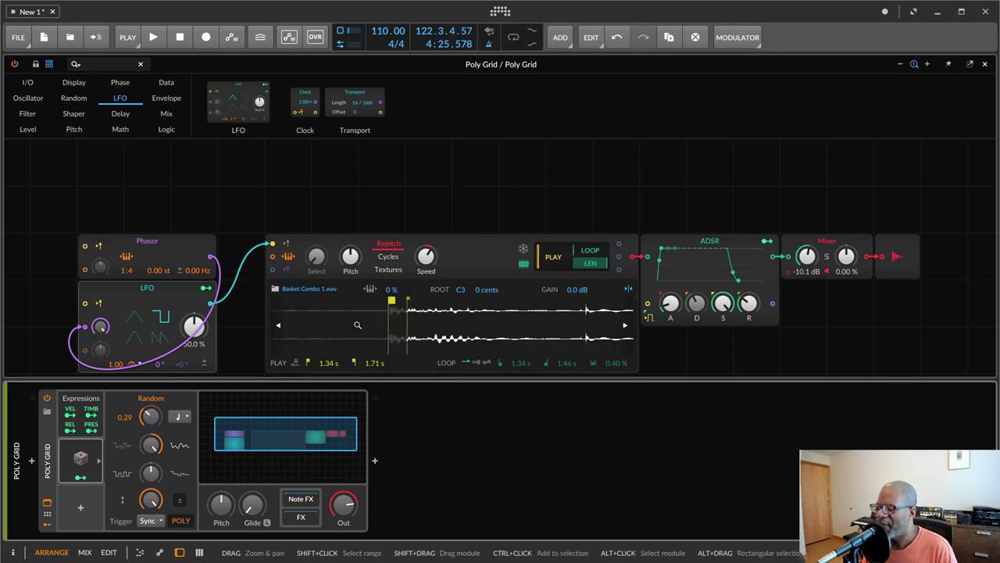
pyautogui.rightClick(84, 458)
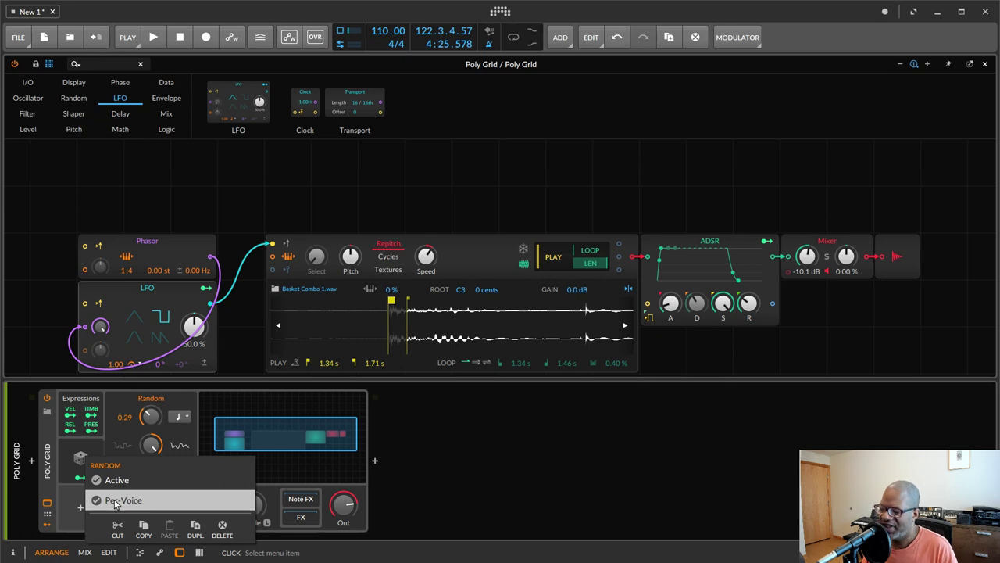
pyautogui.click(125, 486)
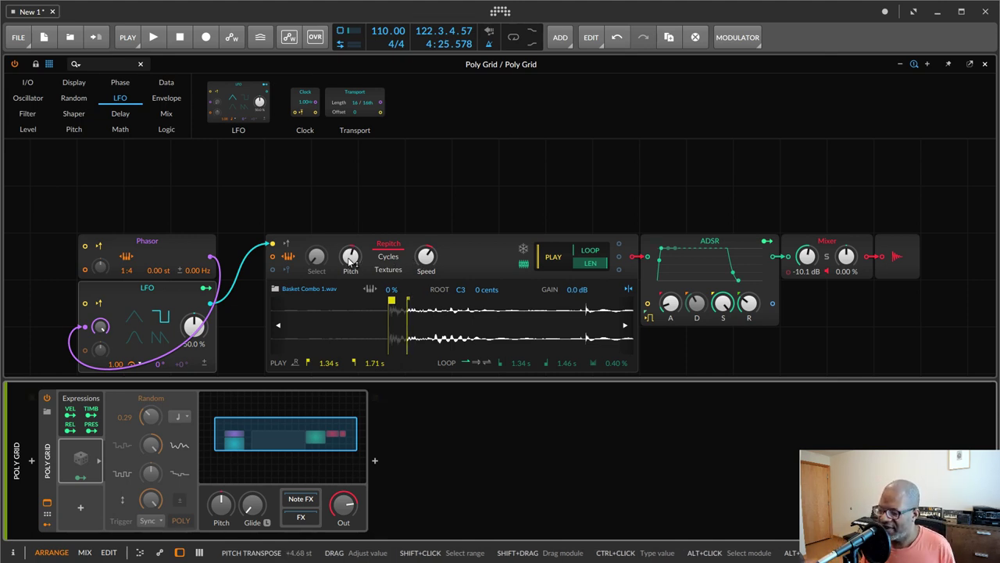
# Step: Add an Oscilloscope module above the sampler and widen it to reach over the ADSR module
pyautogui.scroll(2, 441, 229)
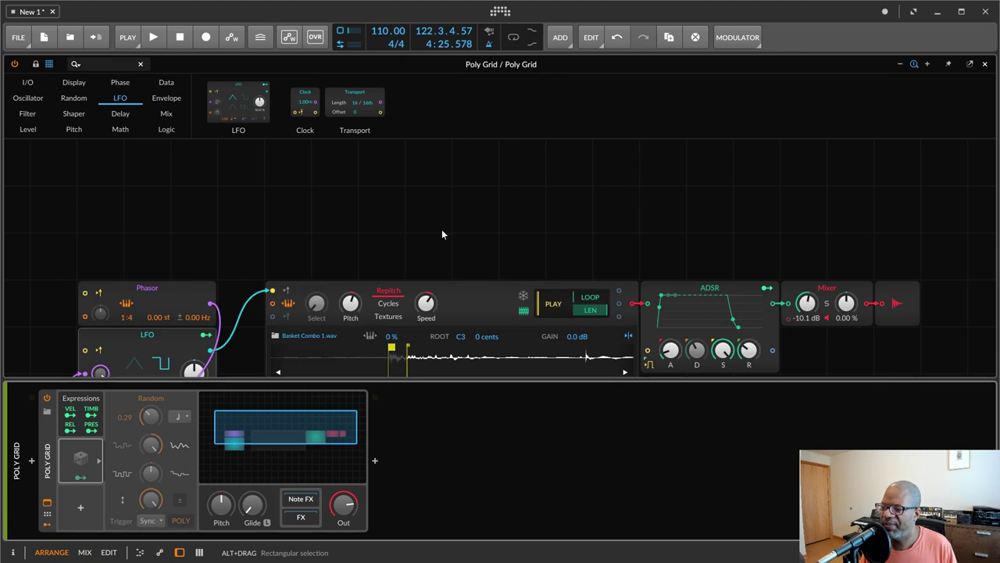
pyautogui.click(79, 83)
pyautogui.moveTo(404, 101); pyautogui.dragTo(435, 242)
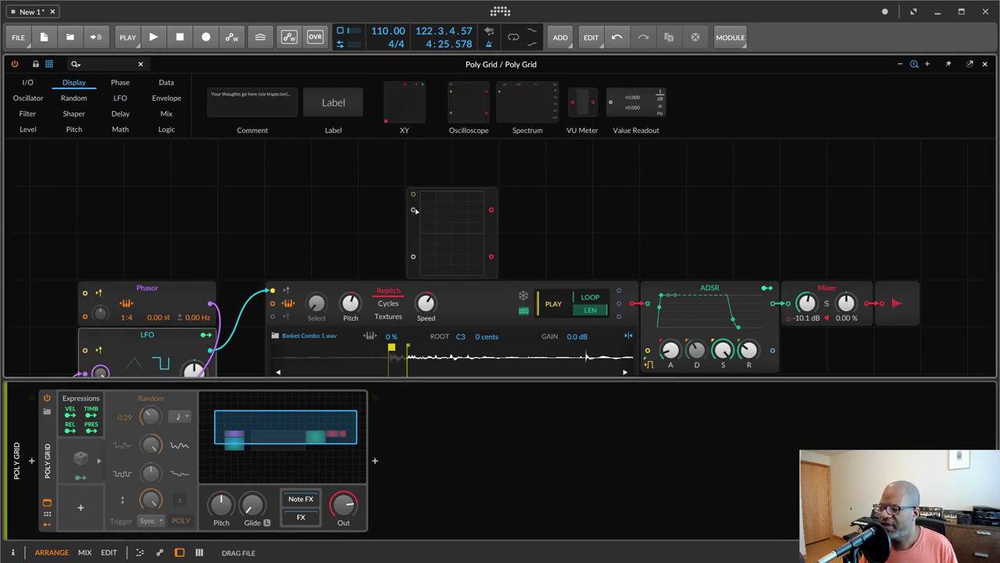
pyautogui.moveTo(498, 232); pyautogui.dragTo(740, 236)
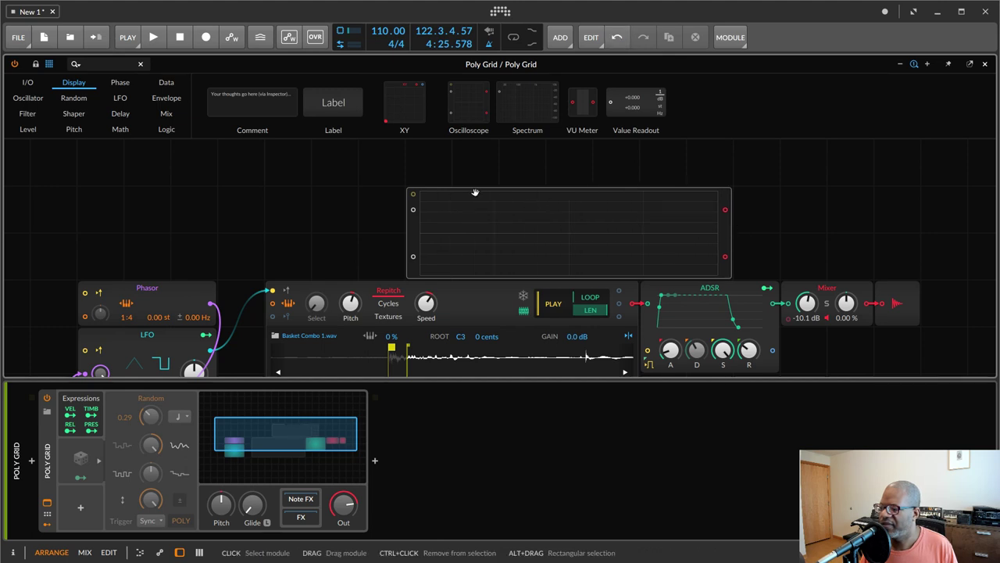
# Step: Move the Oscilloscope further above the sampler, make it taller and patch the sampler's audio output into its upper signal input
pyautogui.moveTo(424, 203); pyautogui.dragTo(424, 157)
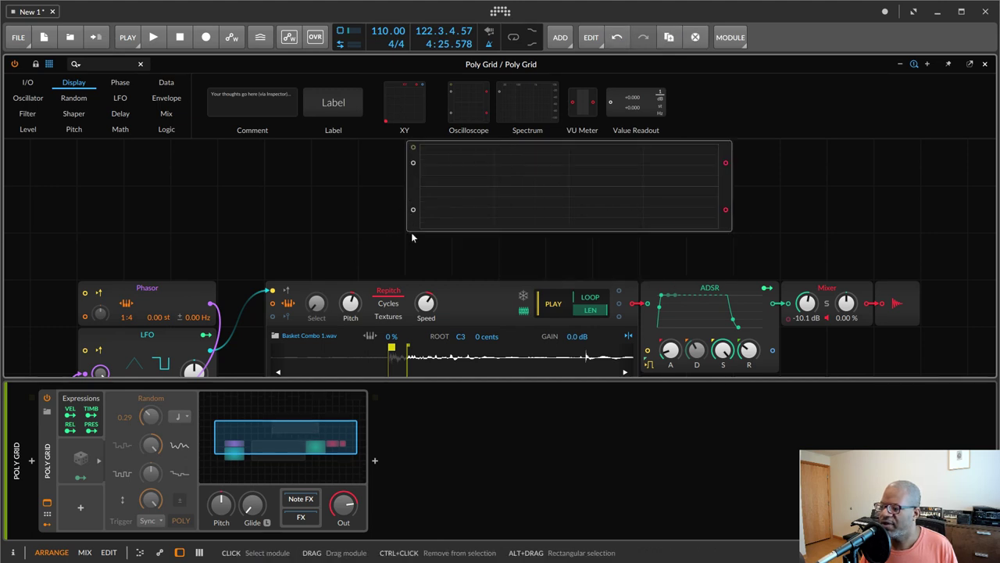
pyautogui.moveTo(454, 231); pyautogui.dragTo(450, 275)
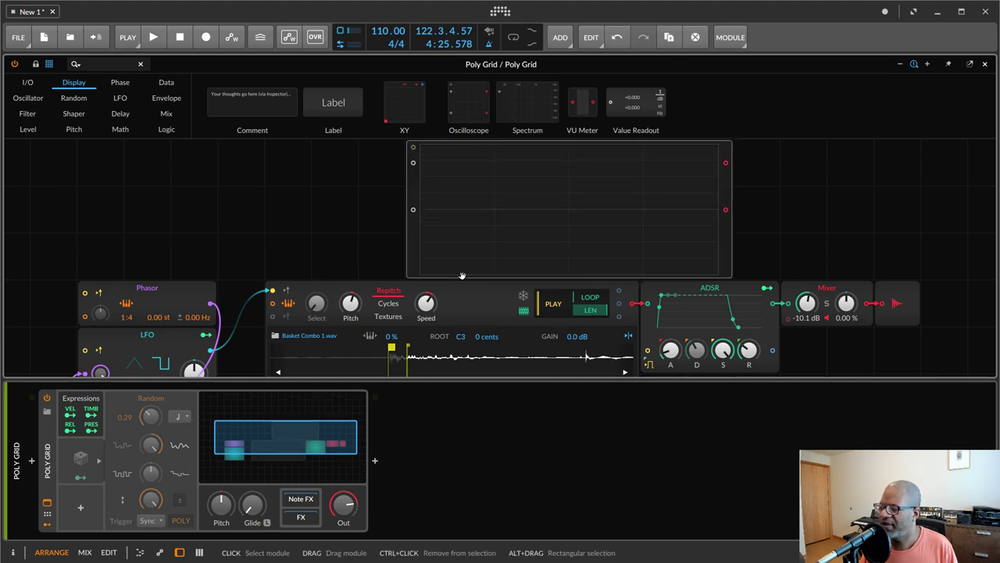
pyautogui.moveTo(636, 303); pyautogui.dragTo(413, 163)
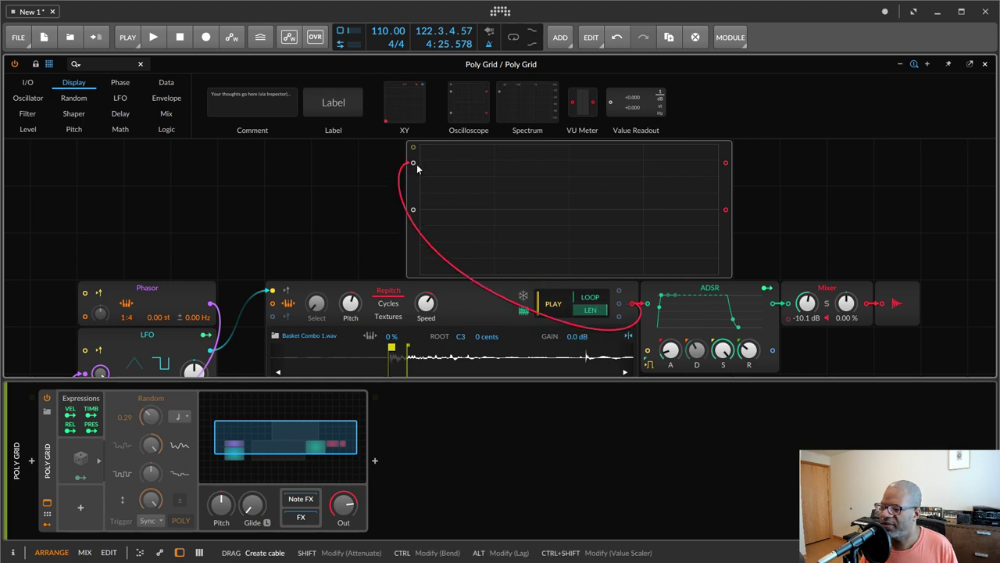
# Step: Lower the sampler's Pitch
pyautogui.moveTo(351, 303)
pyautogui.mouseDown()
pyautogui.moveTo(350, 286)
pyautogui.moveTo(351, 305)
pyautogui.mouseUp()
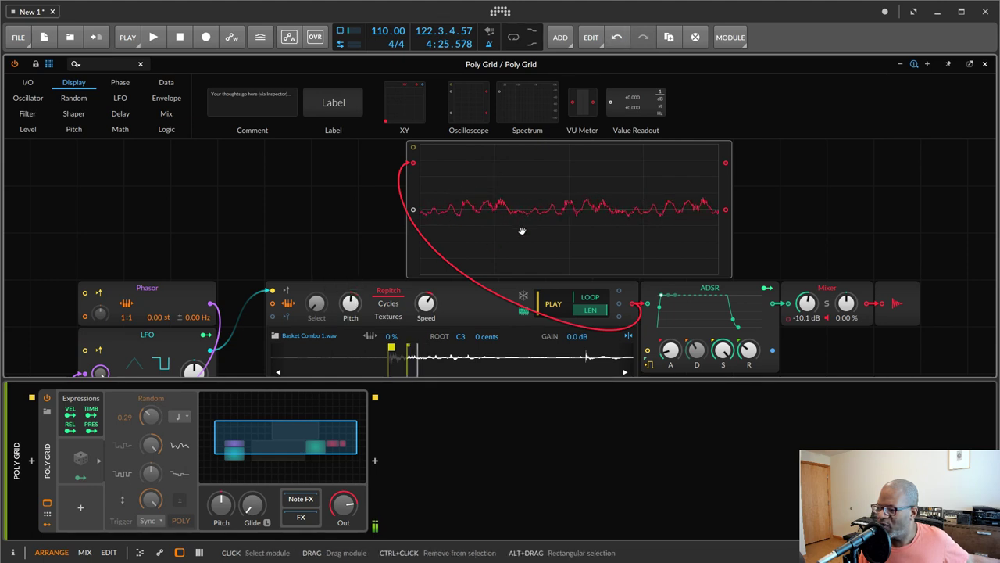
pyautogui.moveTo(350, 303)
pyautogui.mouseDown()
pyautogui.moveTo(351, 289)
pyautogui.moveTo(350, 321)
pyautogui.moveTo(350, 289)
pyautogui.moveTo(350, 304)
pyautogui.mouseUp()
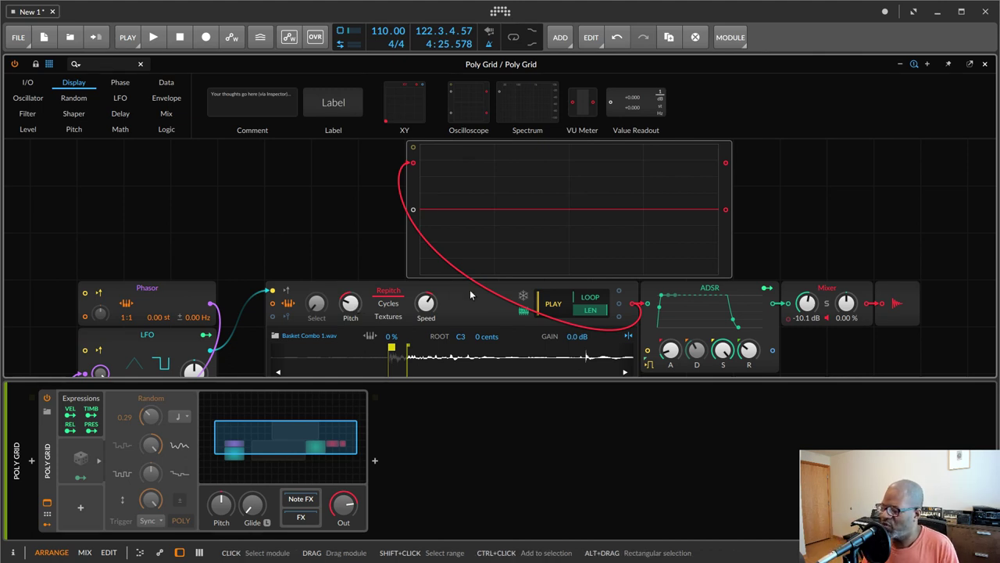
# Step: Shift the ADSR, Mixer and output modules away from the sampler and insert a Multiply module between the sampler and the ADSR
pyautogui.scroll(-3, 469, 289)
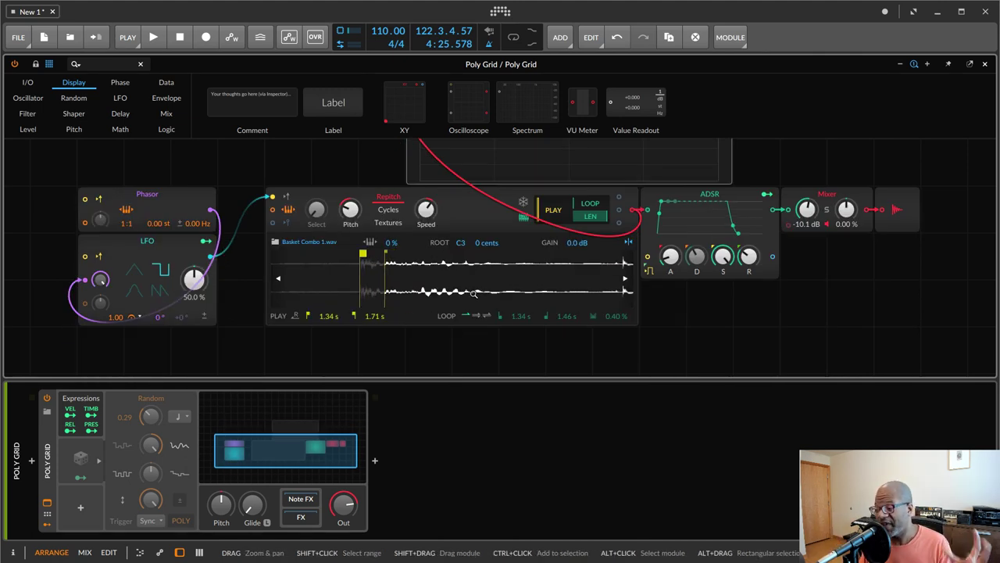
pyautogui.scroll(2, 579, 284)
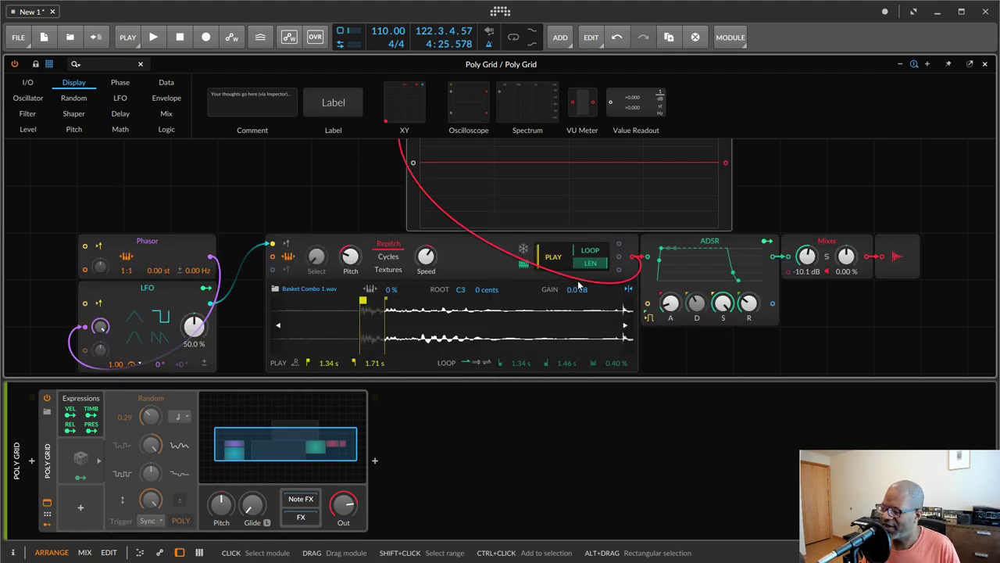
pyautogui.moveTo(919, 355); pyautogui.dragTo(716, 242)
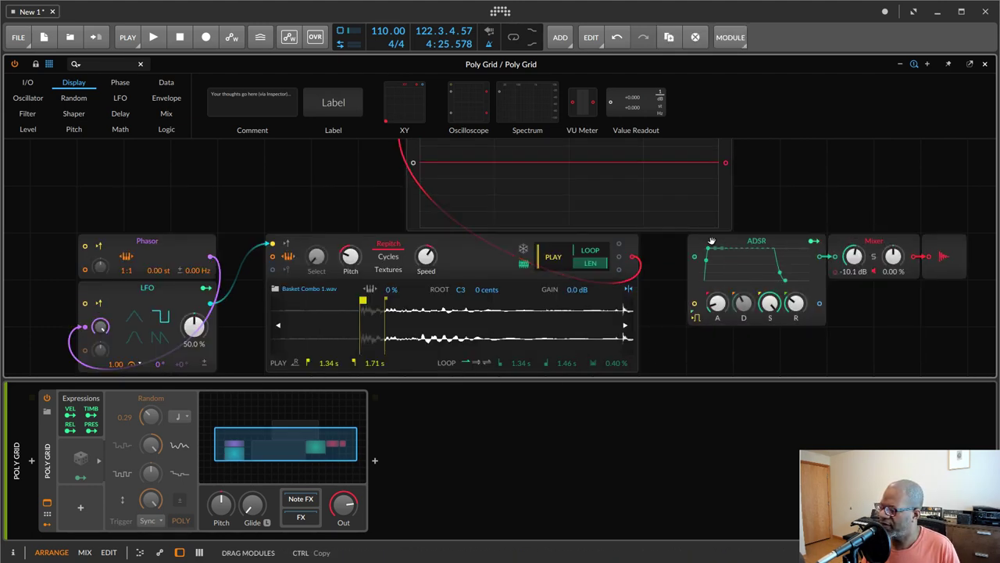
pyautogui.click(121, 129)
pyautogui.moveTo(319, 107); pyautogui.dragTo(683, 269)
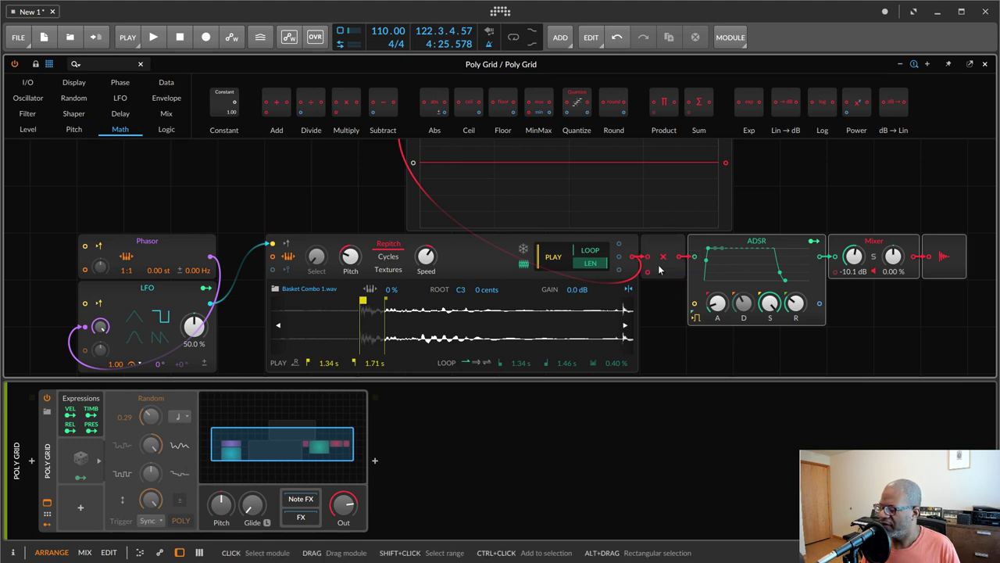
# Step: Duplicate the square LFO below the original, patch the Phasor's output into the copy's phase input and switch the copy to a triangle wave
pyautogui.scroll(-2, 666, 272)
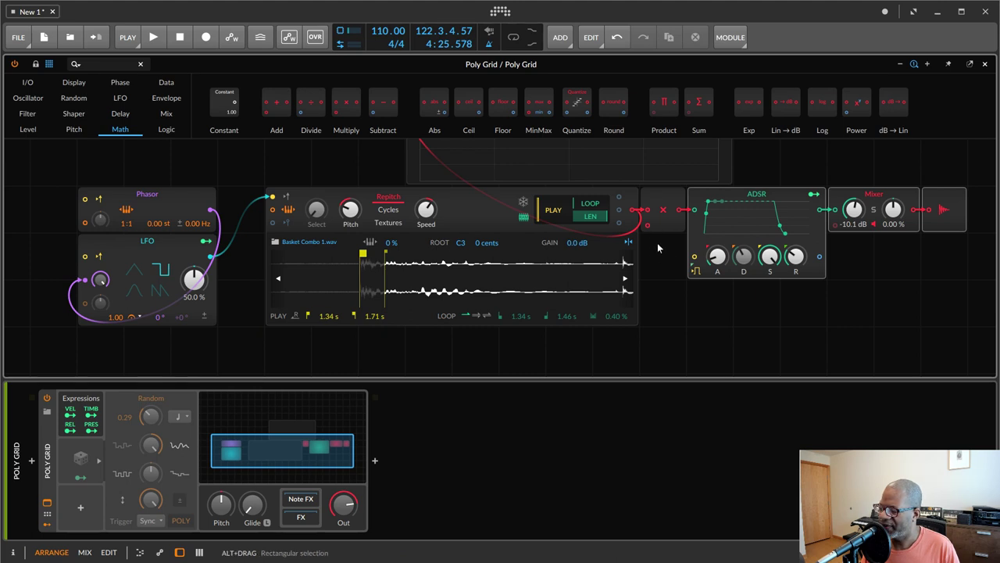
pyautogui.scroll(-2, 197, 333)
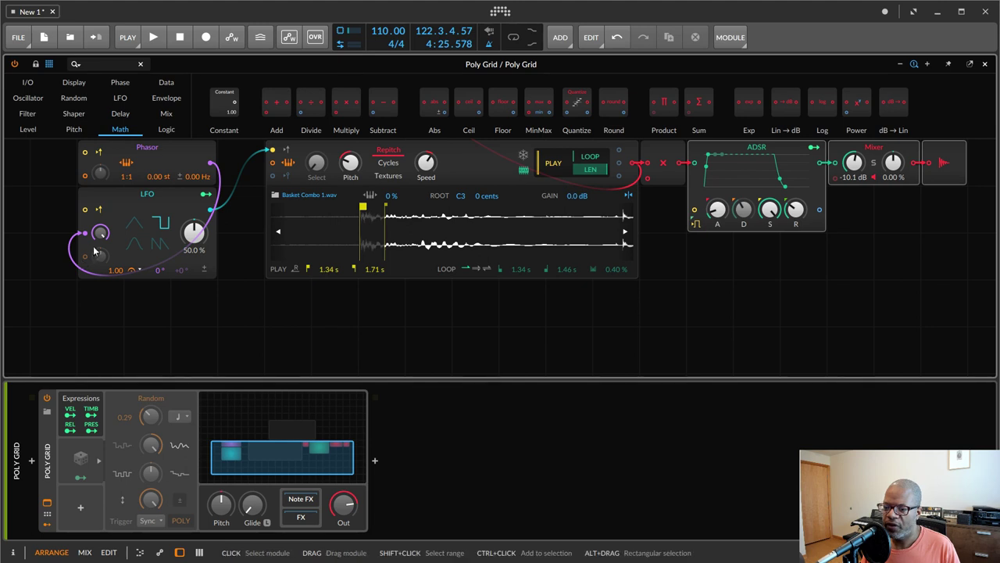
pyautogui.click(125, 200)
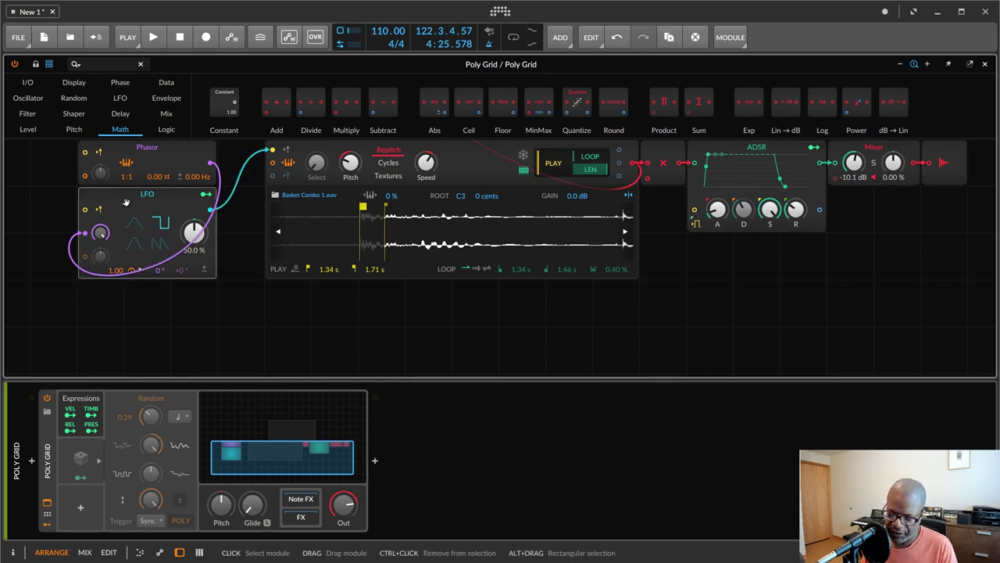
pyautogui.hotkey('ctrl', 'd')
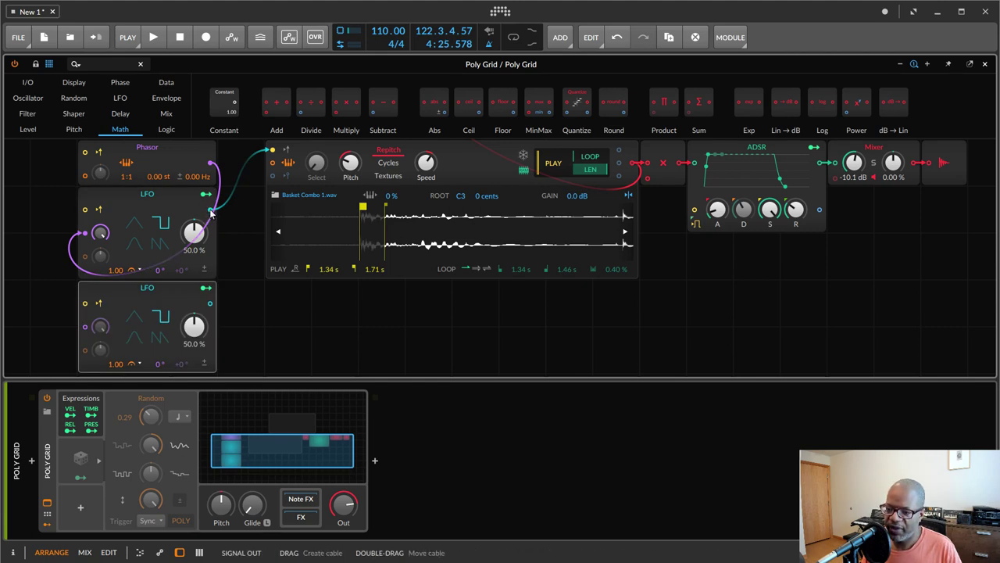
pyautogui.moveTo(210, 210)
pyautogui.mouseDown()
pyautogui.moveTo(180, 330)
pyautogui.moveTo(220, 203)
pyautogui.mouseUp()
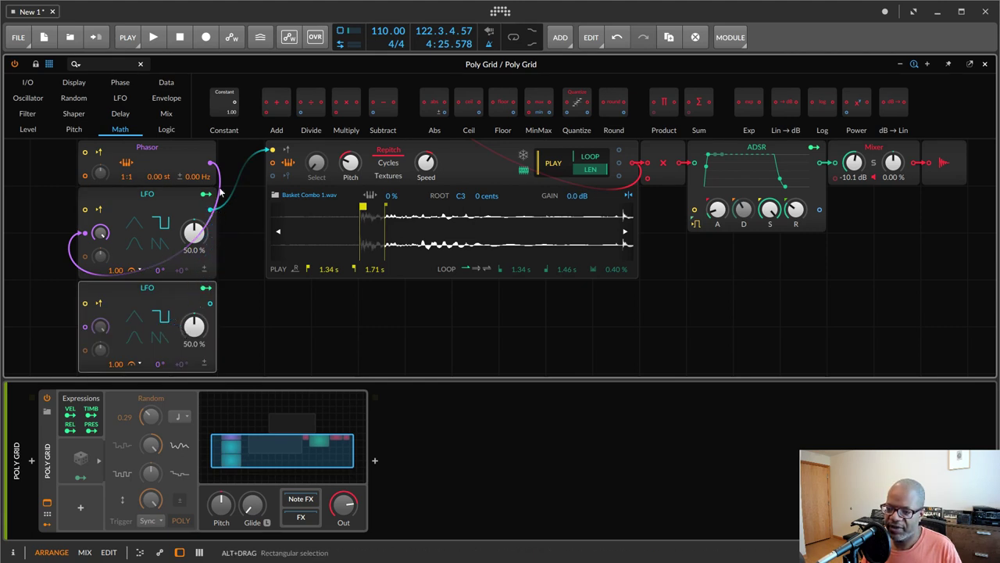
pyautogui.moveTo(210, 163); pyautogui.dragTo(101, 329)
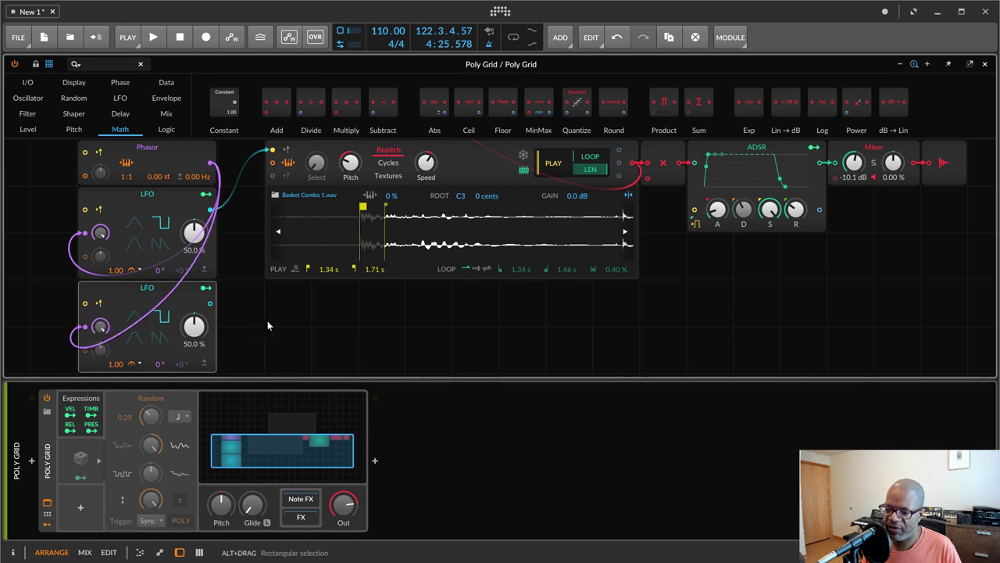
pyautogui.click(133, 319)
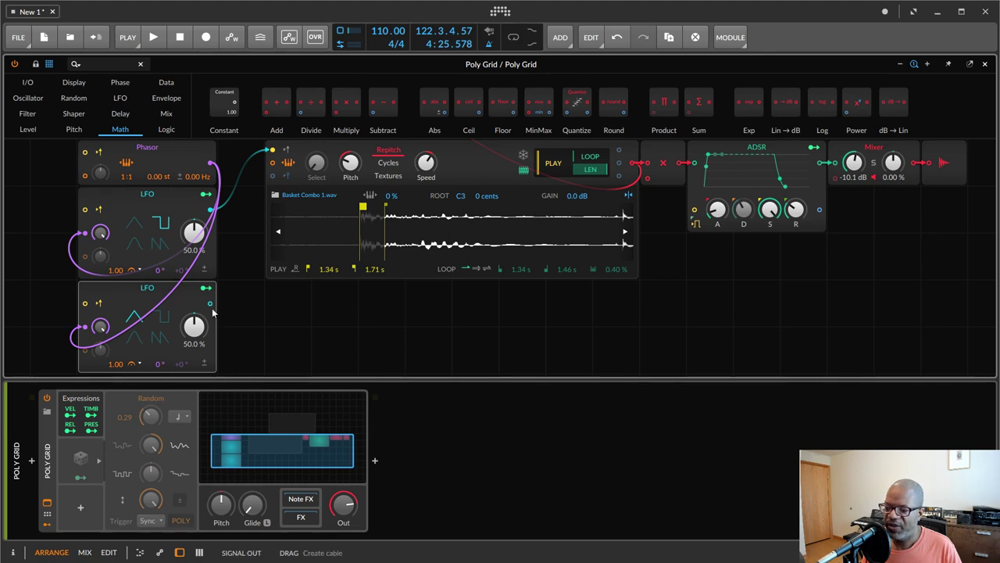
# Step: Add a Curve shaper after the triangle LFO and patch its output into the Multiply module's second input
pyautogui.click(76, 114)
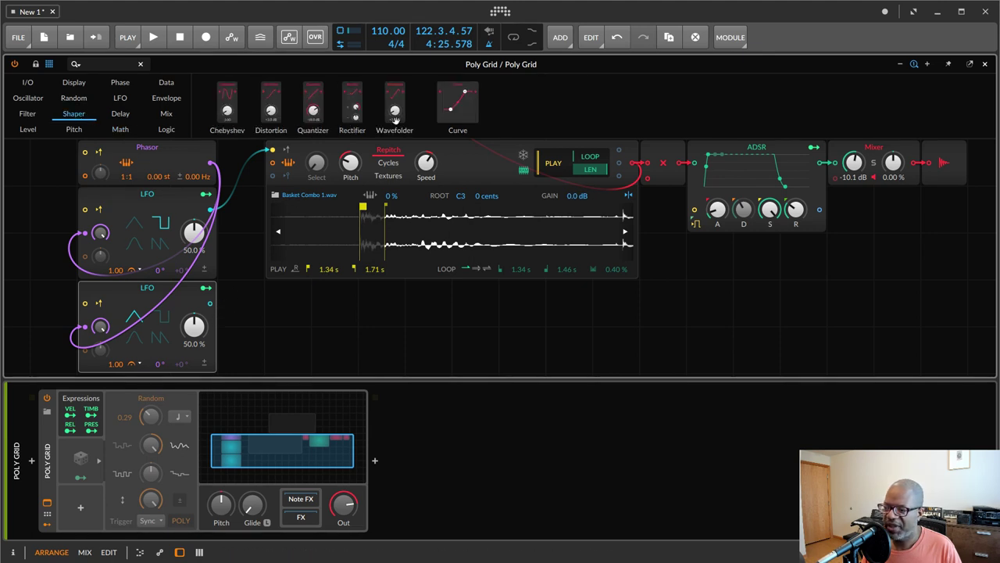
pyautogui.moveTo(458, 101); pyautogui.dragTo(277, 294)
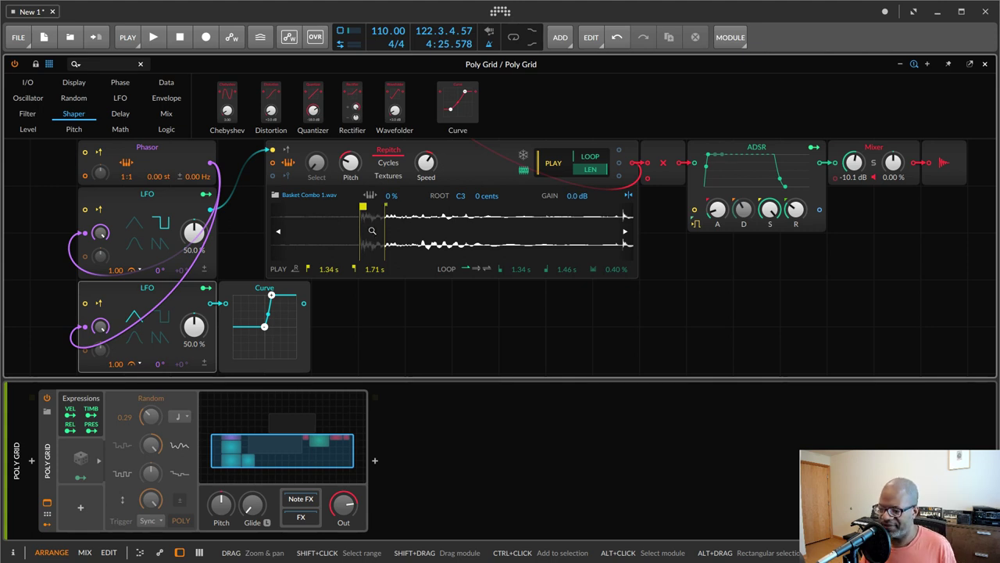
pyautogui.moveTo(305, 303); pyautogui.dragTo(647, 177)
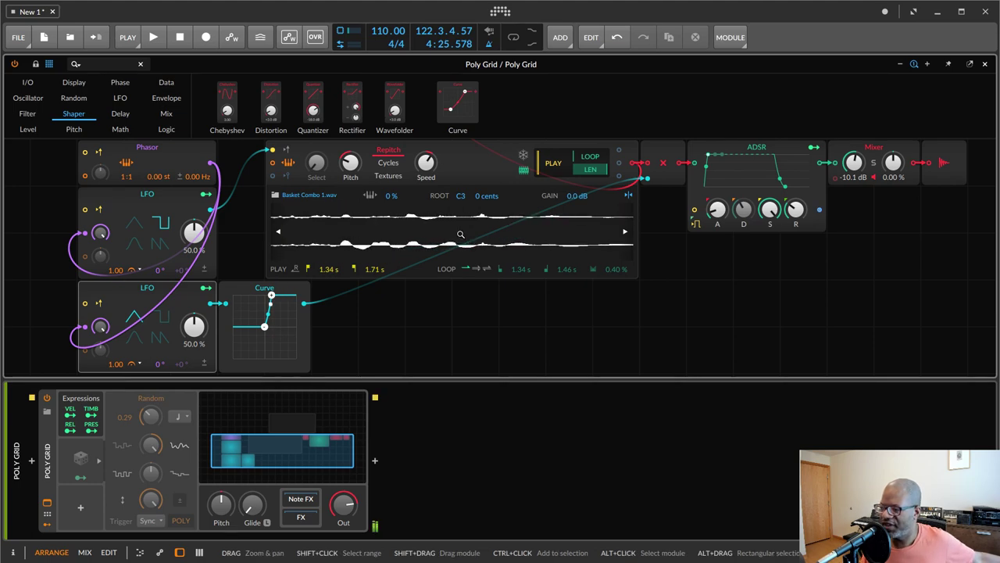
# Step: Repatch the Curve module's output into the Multiply module's second input in place of the Value module
pyautogui.scroll(3, 711, 301)
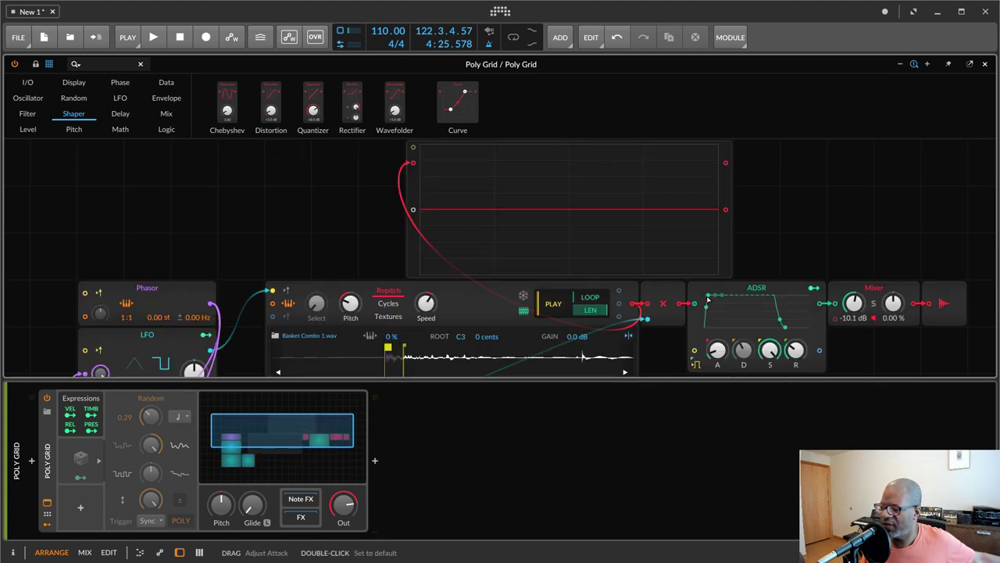
pyautogui.scroll(-2, 695, 295)
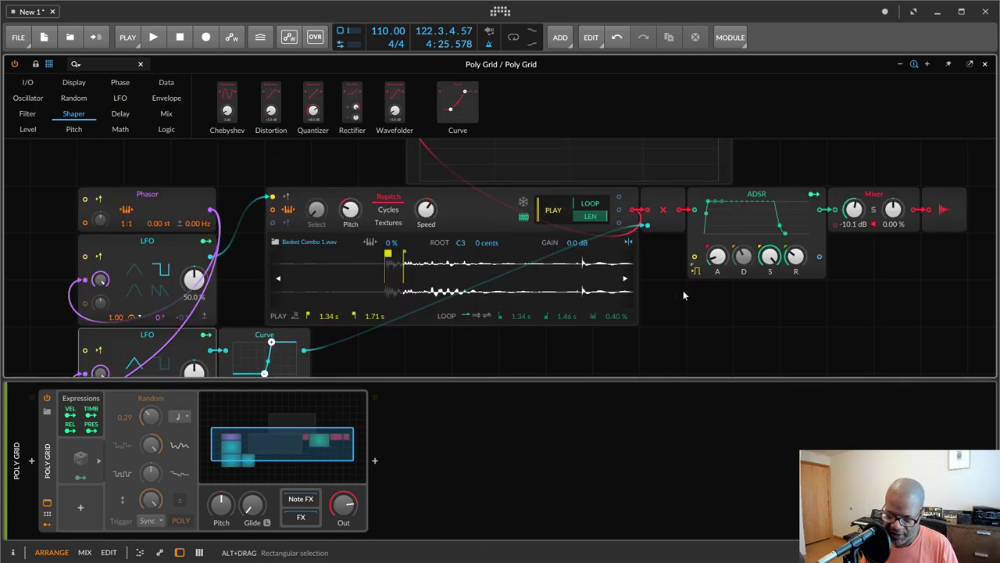
pyautogui.hotkey('ctrl', '-')
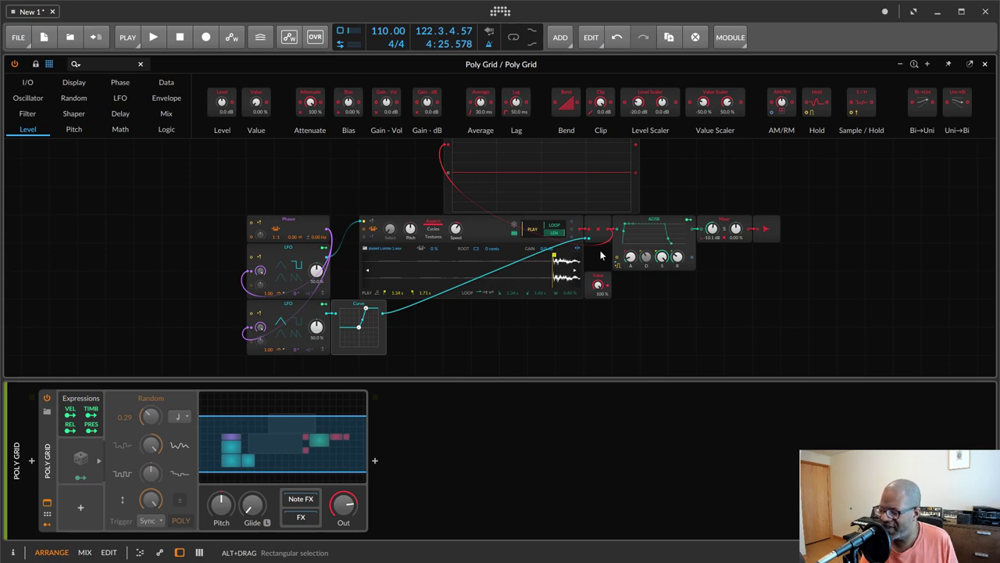
pyautogui.moveTo(523, 272); pyautogui.dragTo(411, 273)
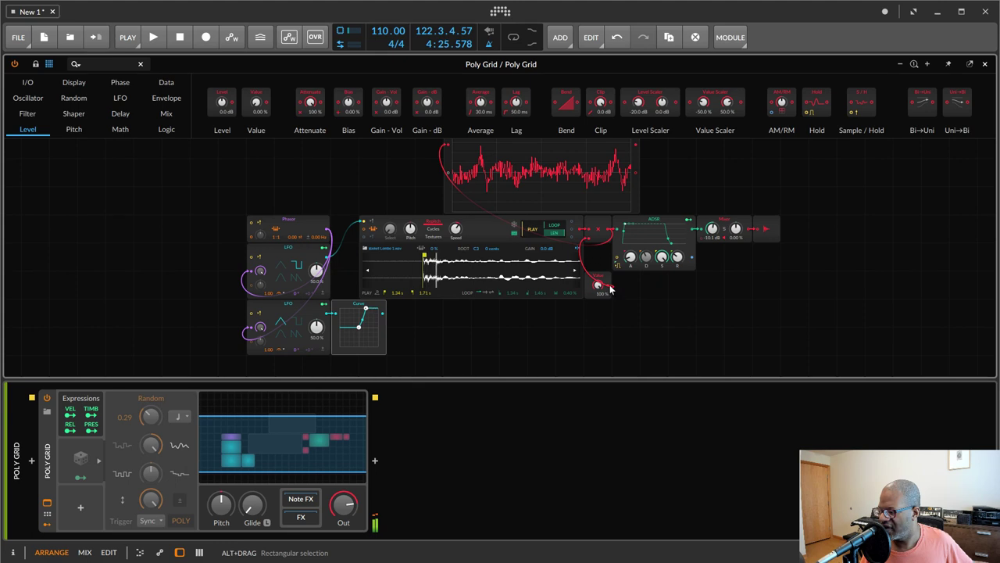
pyautogui.moveTo(383, 313); pyautogui.dragTo(587, 237)
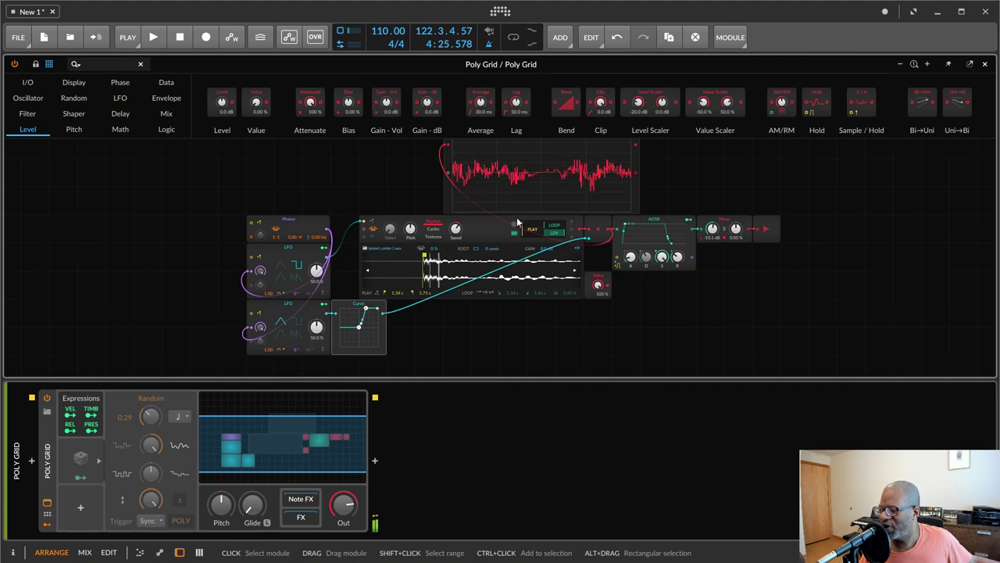
# Step: Sweep the sampler's Pitch down to −30.36 st, then back up to −8.36 st
pyautogui.moveTo(413, 231)
pyautogui.mouseDown()
pyautogui.moveTo(413, 205)
pyautogui.moveTo(413, 243)
pyautogui.mouseUp()
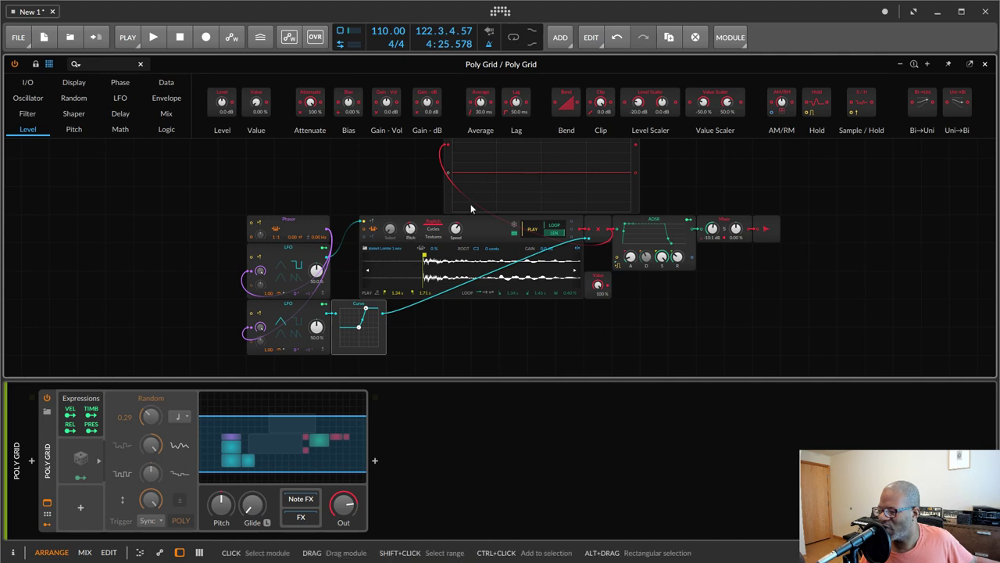
pyautogui.moveTo(411, 228); pyautogui.dragTo(410, 285)
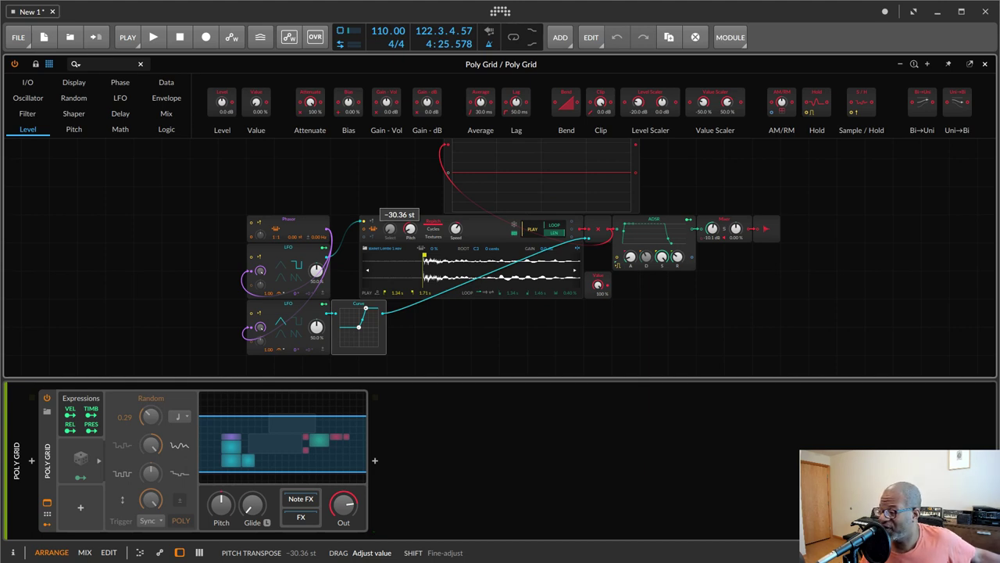
pyautogui.moveTo(411, 284); pyautogui.dragTo(410, 220)
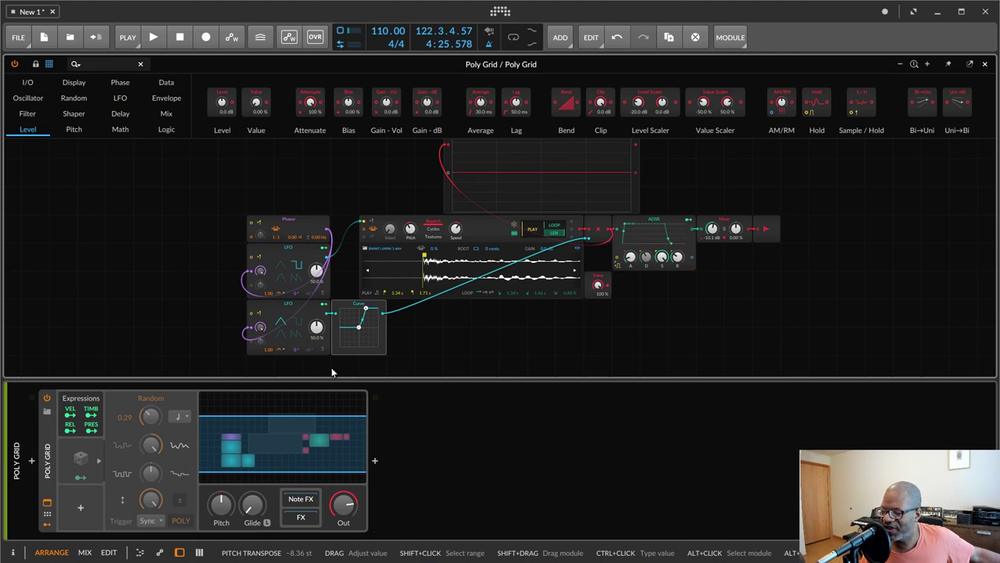
# Step: Add an AHDSR modulator to the Poly Grid and map it to the sampler's Pitch with an amount of +5.29 st
pyautogui.click(79, 508)
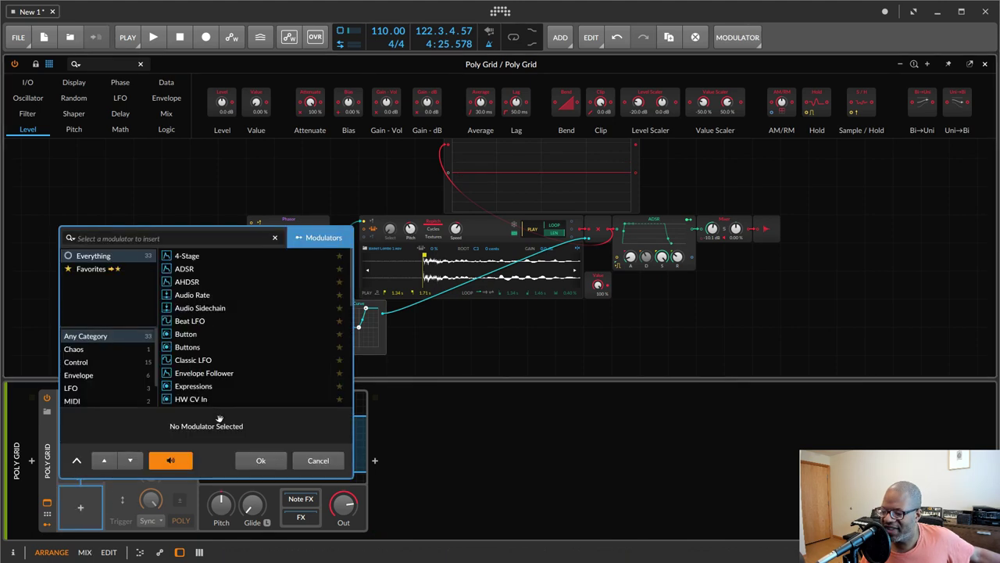
pyautogui.click(191, 281)
pyautogui.click(261, 460)
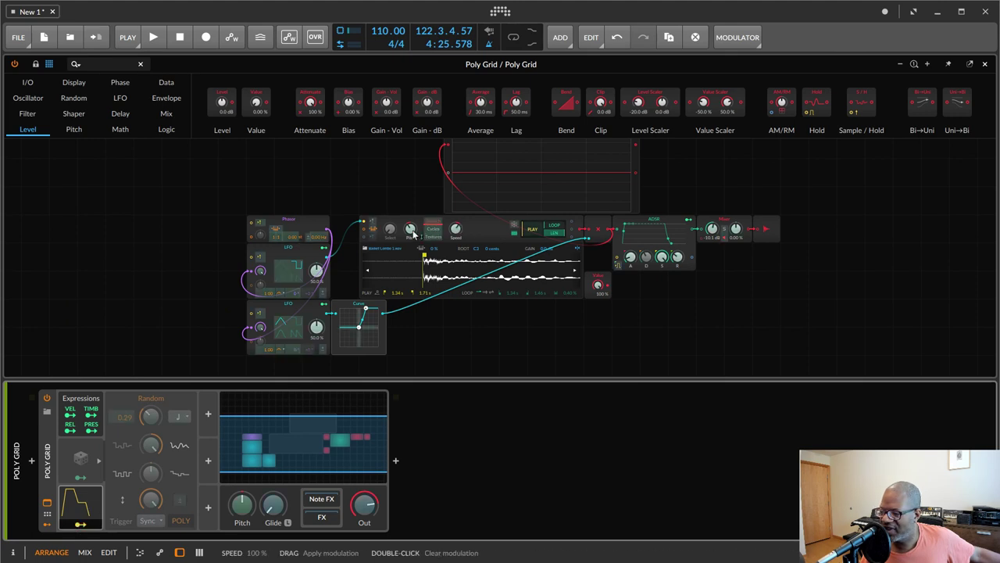
pyautogui.moveTo(411, 227); pyautogui.dragTo(411, 194)
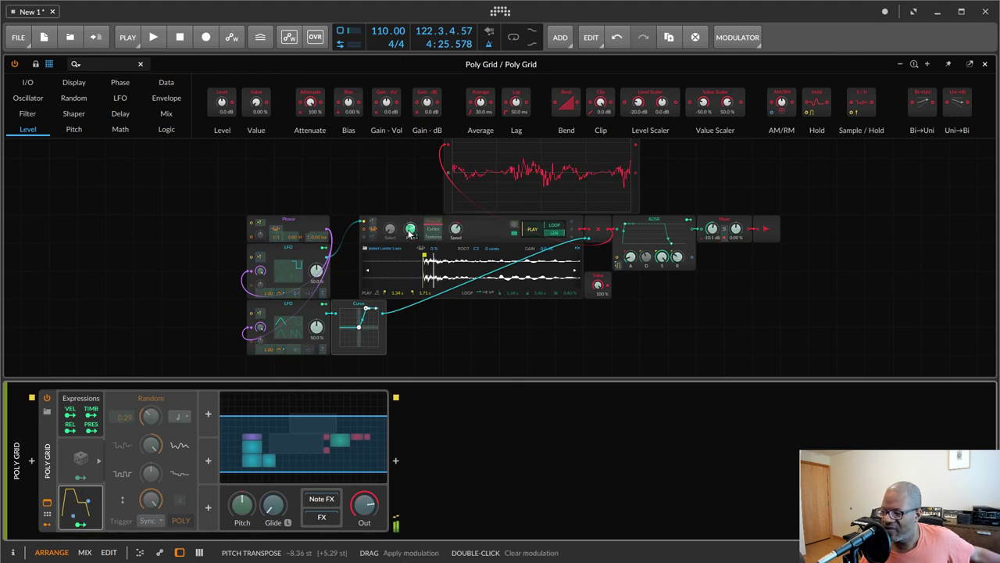
# Step: Shape the AHDSR envelope with a 1.15 ms attack, 1.17 s decay and 0% sustain
pyautogui.click(81, 508)
pyautogui.moveTo(158, 444); pyautogui.dragTo(180, 479)
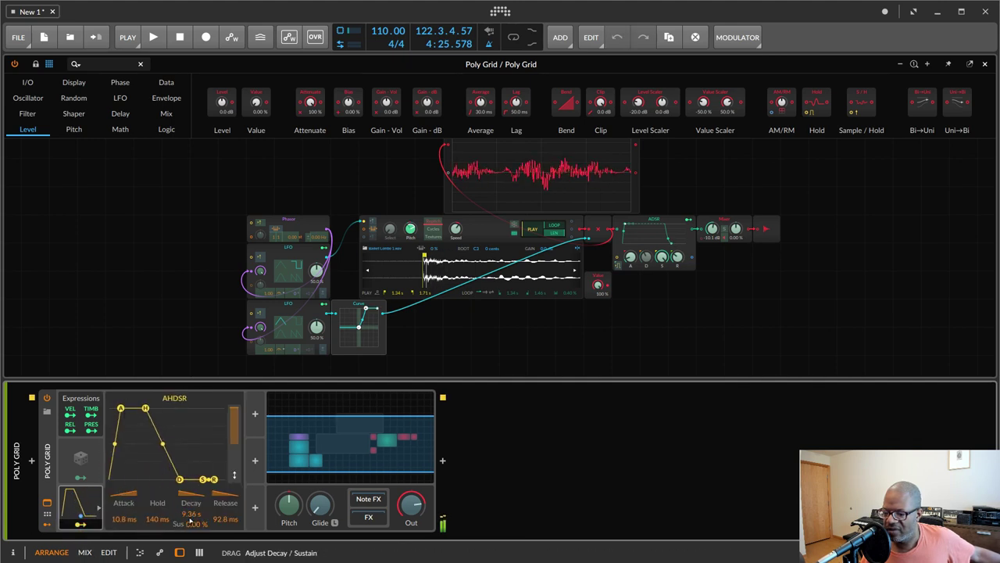
pyautogui.moveTo(121, 411); pyautogui.dragTo(109, 407)
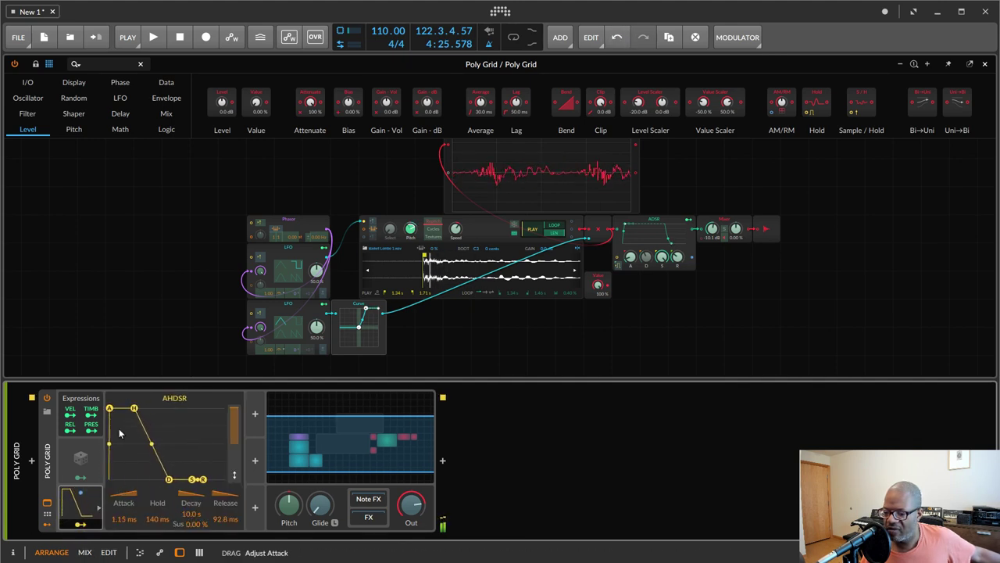
pyautogui.moveTo(153, 445); pyautogui.dragTo(158, 480)
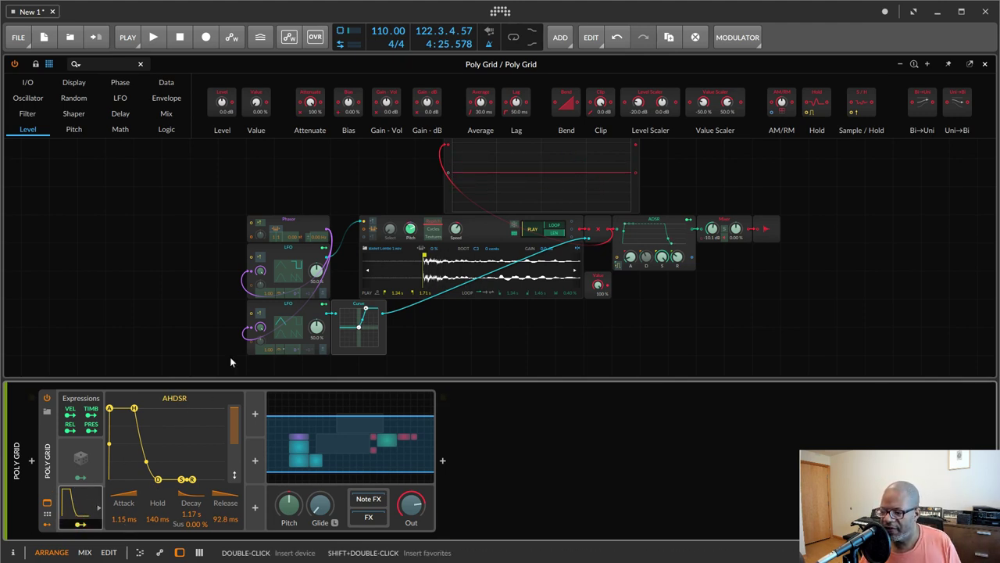
# Step: Hide the AHDSR modulator's settings and turn off its Per-Voice option
pyautogui.click(75, 512)
pyautogui.rightClick(75, 512)
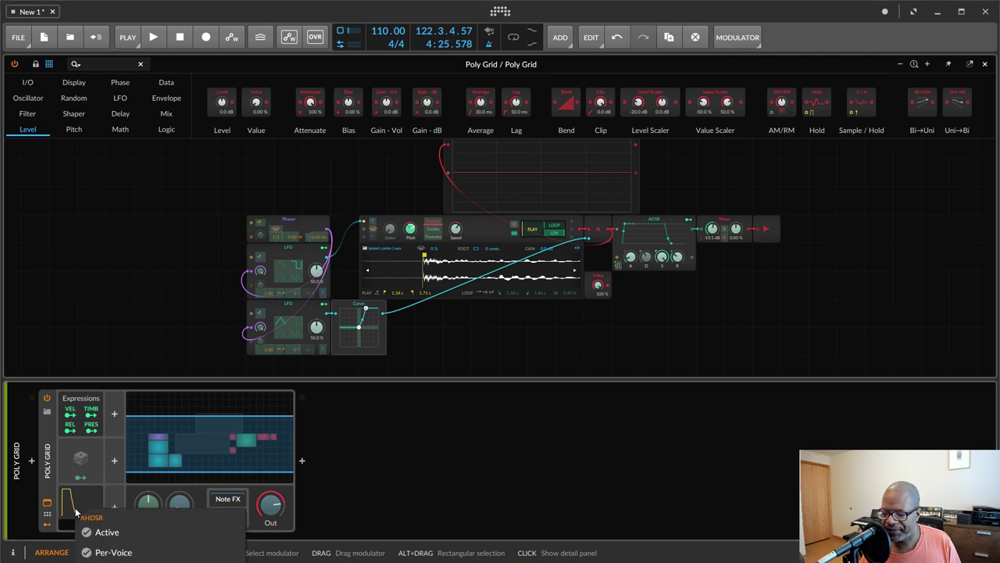
pyautogui.click(118, 552)
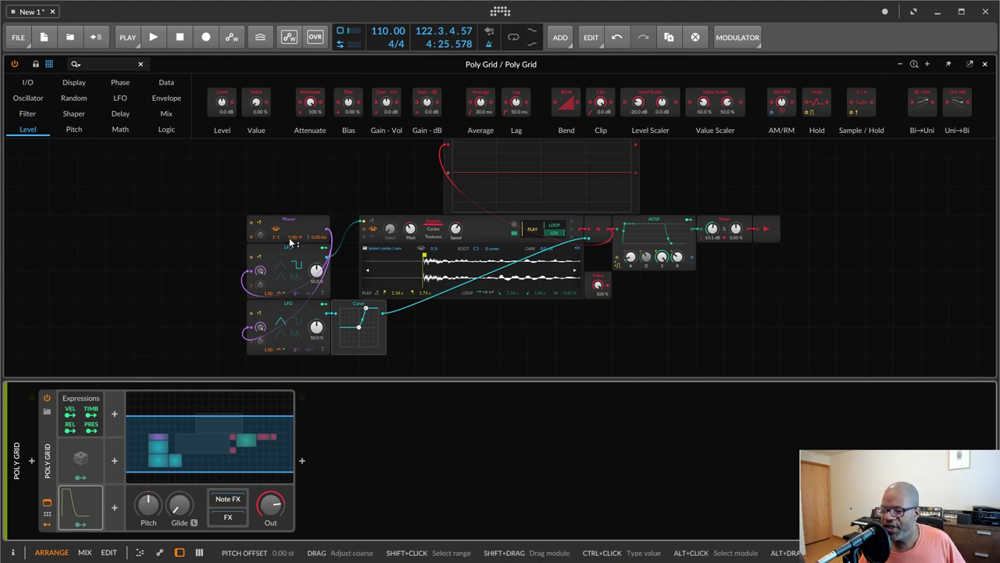
# Step: Raise the Phasor's pitch offset as a test and return it to 0.00 st
pyautogui.moveTo(289, 236); pyautogui.dragTo(289, 225)
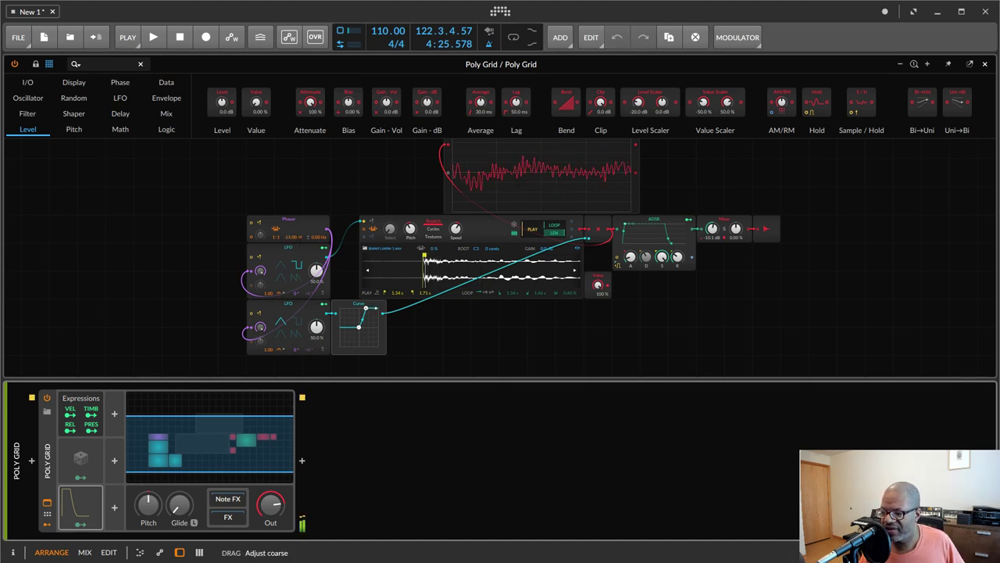
pyautogui.moveTo(292, 237)
pyautogui.mouseDown()
pyautogui.moveTo(292, 255)
pyautogui.moveTo(293, 198)
pyautogui.moveTo(291, 243)
pyautogui.mouseUp()
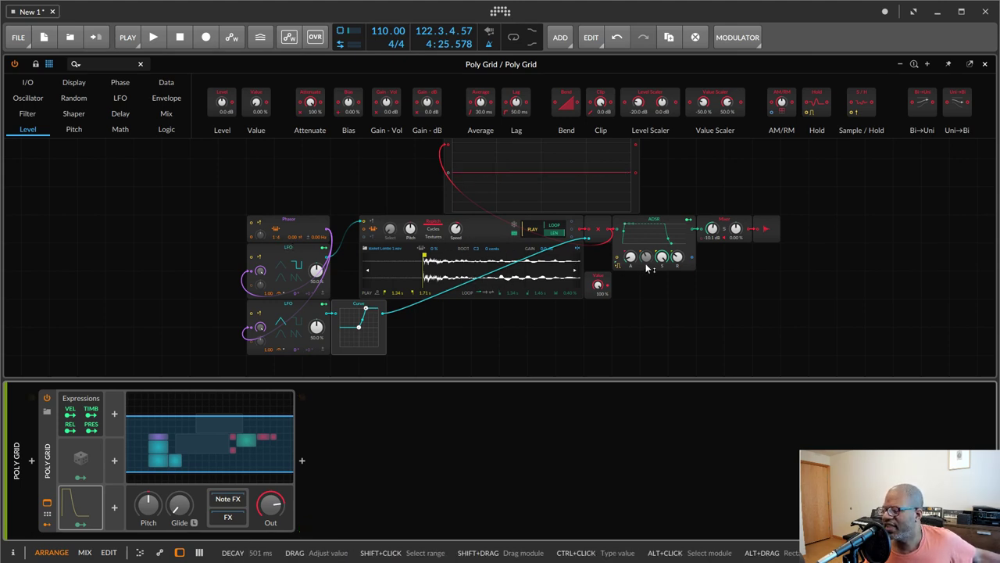
# Step: Add a Sine oscillator below the sampler and blend it in through a new Mixer before the ADSR, with its channel at −7.6 dB
pyautogui.click(30, 98)
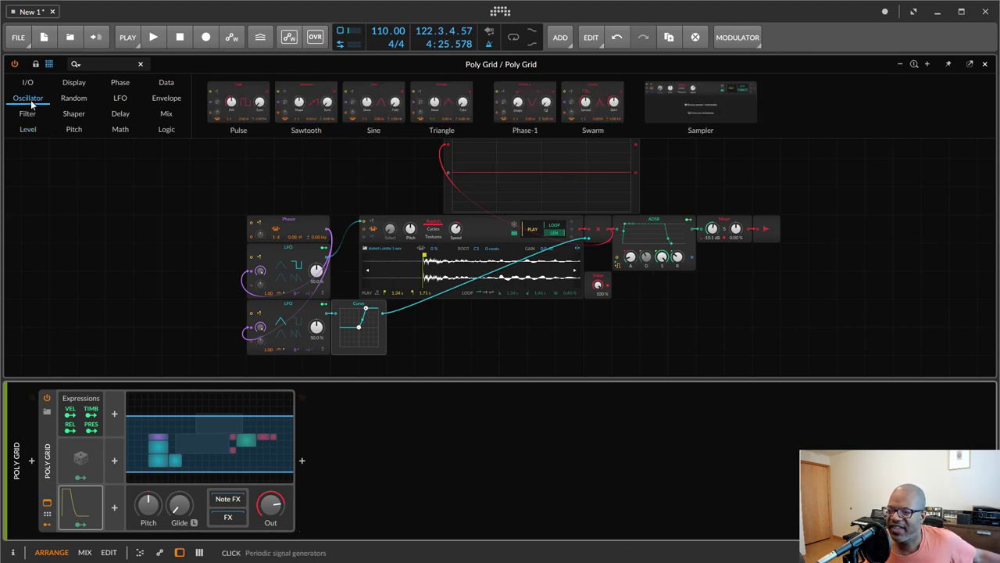
pyautogui.moveTo(368, 101); pyautogui.dragTo(516, 314)
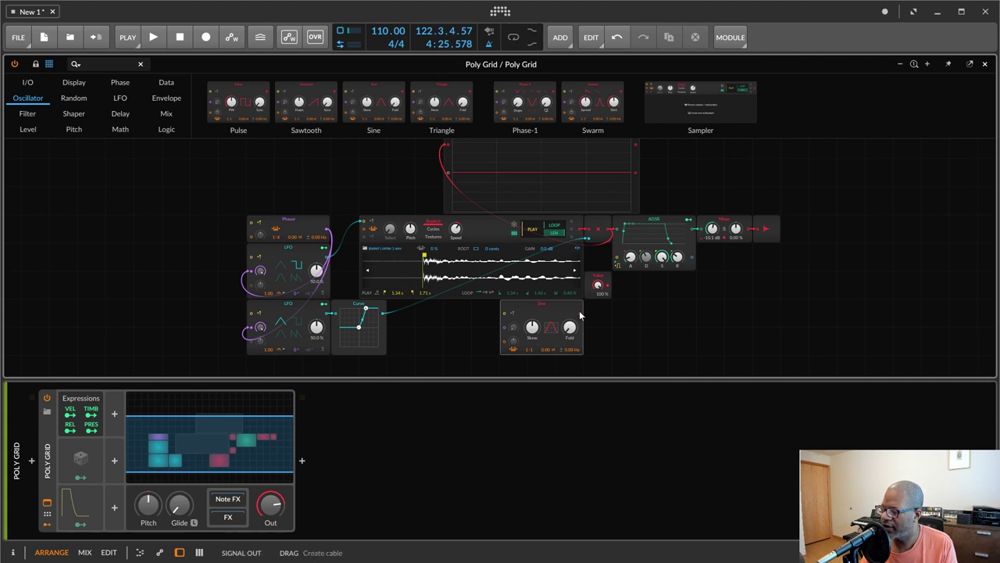
pyautogui.moveTo(579, 311); pyautogui.dragTo(616, 229)
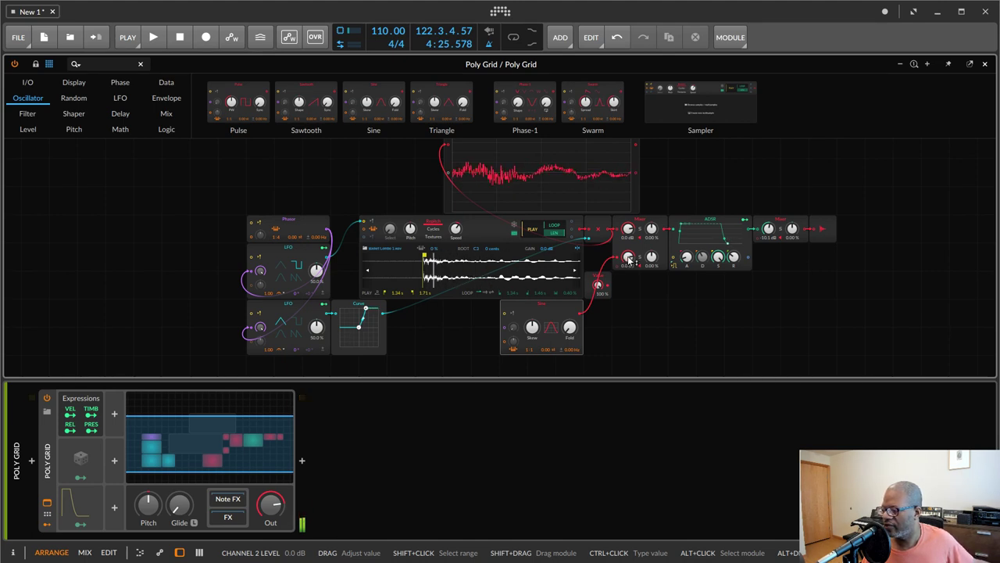
pyautogui.moveTo(630, 261); pyautogui.dragTo(625, 268)
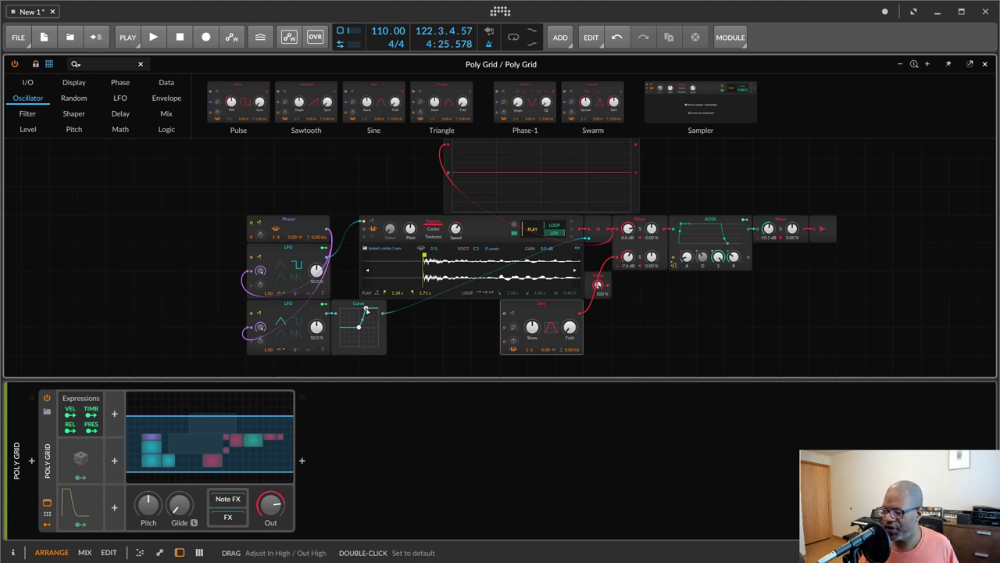
# Step: Steepen the rise of the windowing Curve by moving its upper point closer to the middle point
pyautogui.scroll(2, 548, 173)
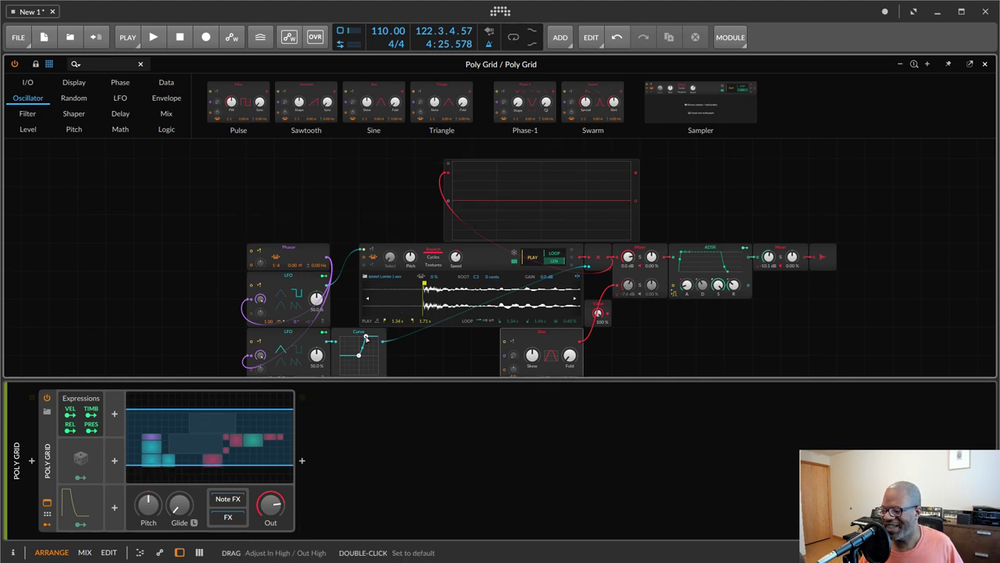
pyautogui.moveTo(366, 337); pyautogui.dragTo(361, 337)
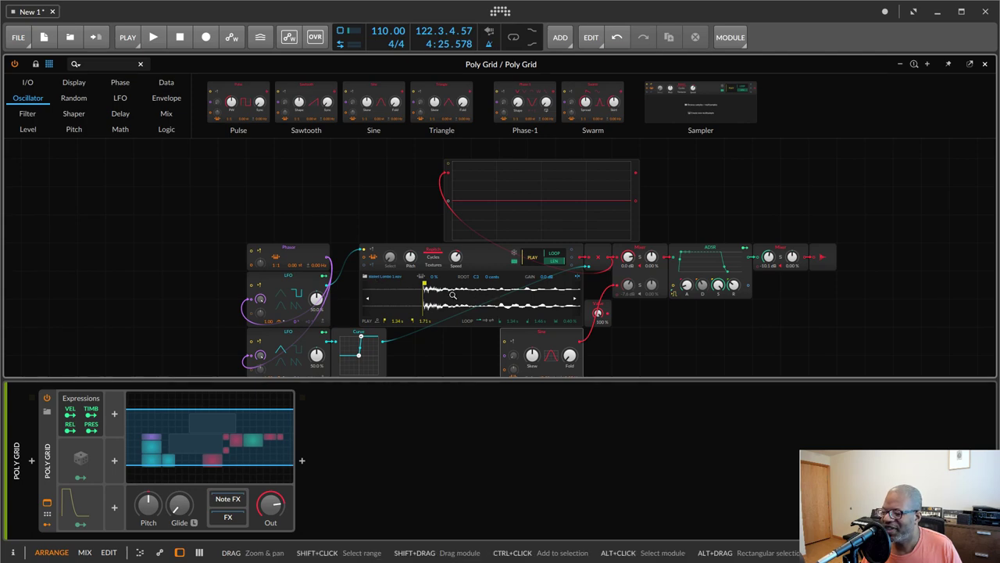
# Step: Load Basket Tubby Blend.wav into the sampler and shift its playback position slightly past the start of the sample
pyautogui.doubleClick(492, 293)
pyautogui.scroll(-1, 940, 154)
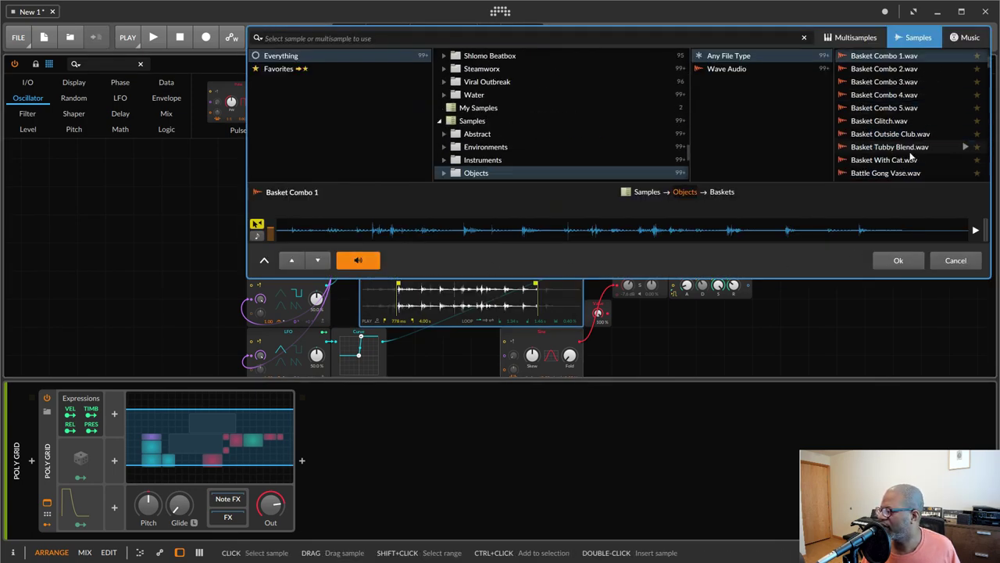
pyautogui.click(889, 149)
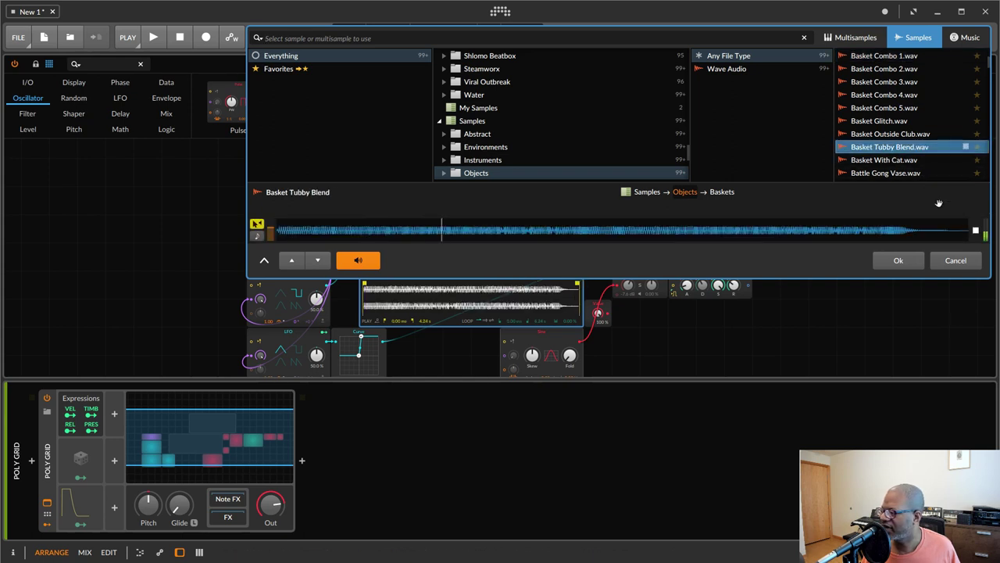
pyautogui.click(898, 260)
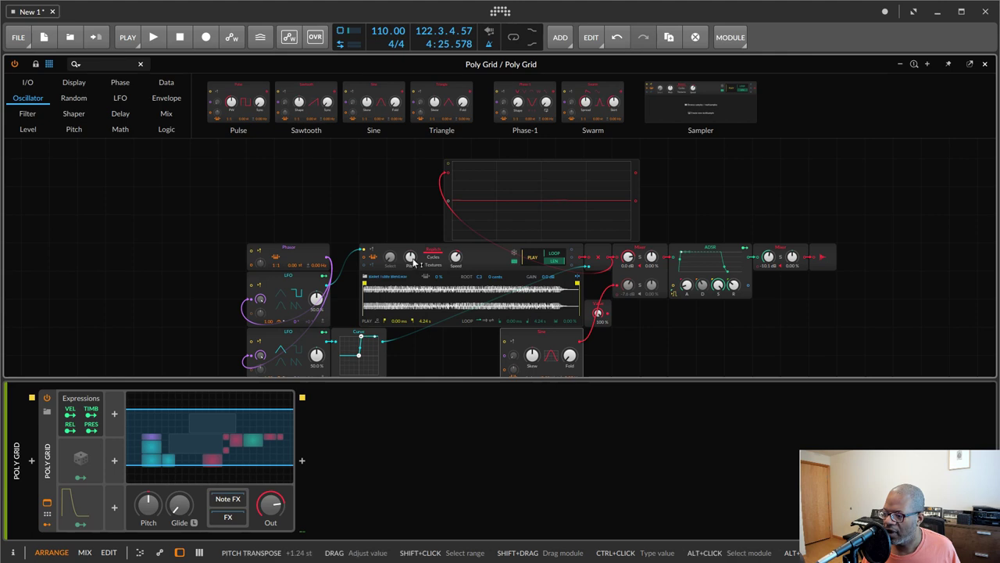
pyautogui.moveTo(514, 255); pyautogui.dragTo(515, 242)
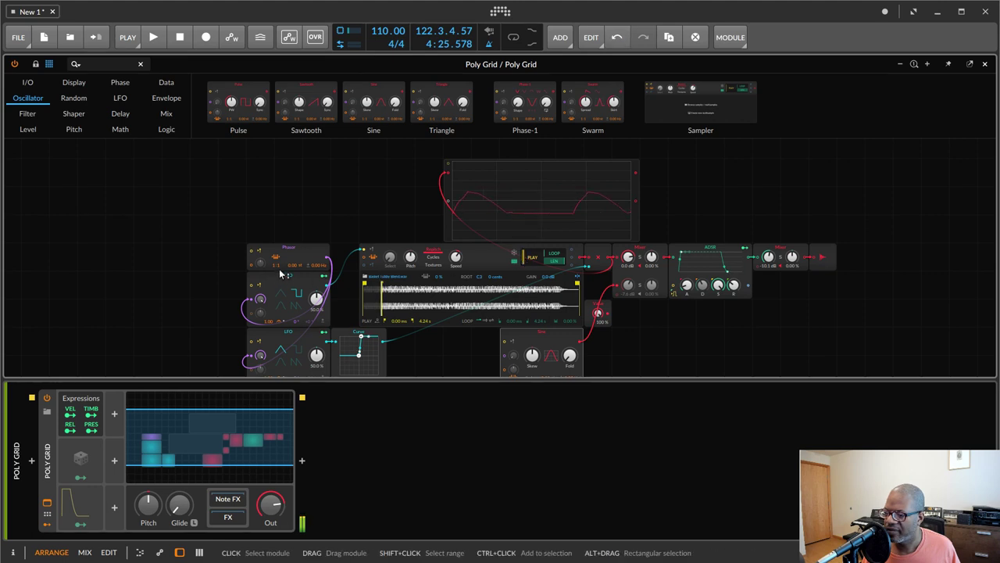
# Step: Change the Phasor's ratio to 1:2 and sweep the sampler's Pitch through +14.44 st
pyautogui.moveTo(278, 266); pyautogui.dragTo(278, 258)
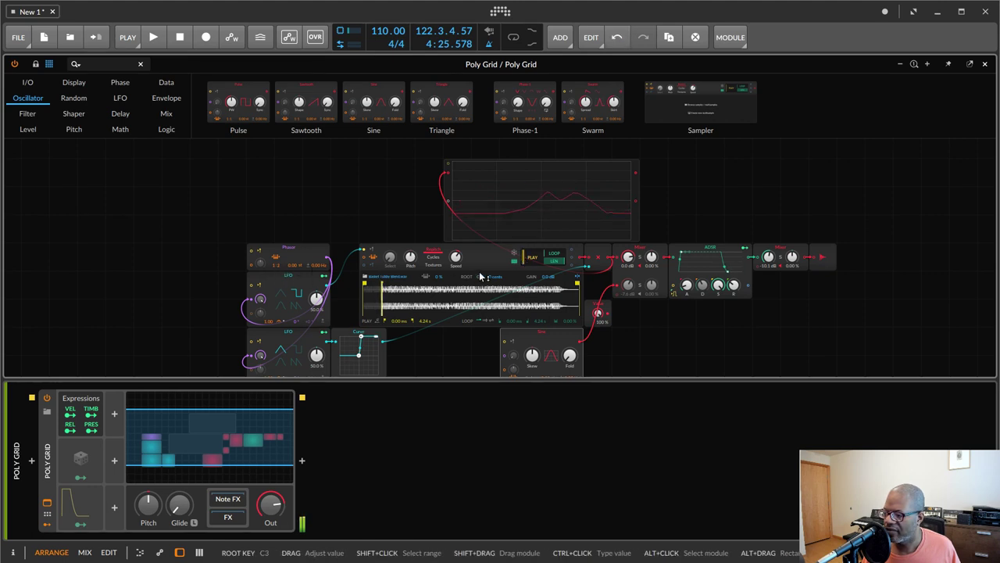
pyautogui.moveTo(411, 256); pyautogui.dragTo(411, 257)
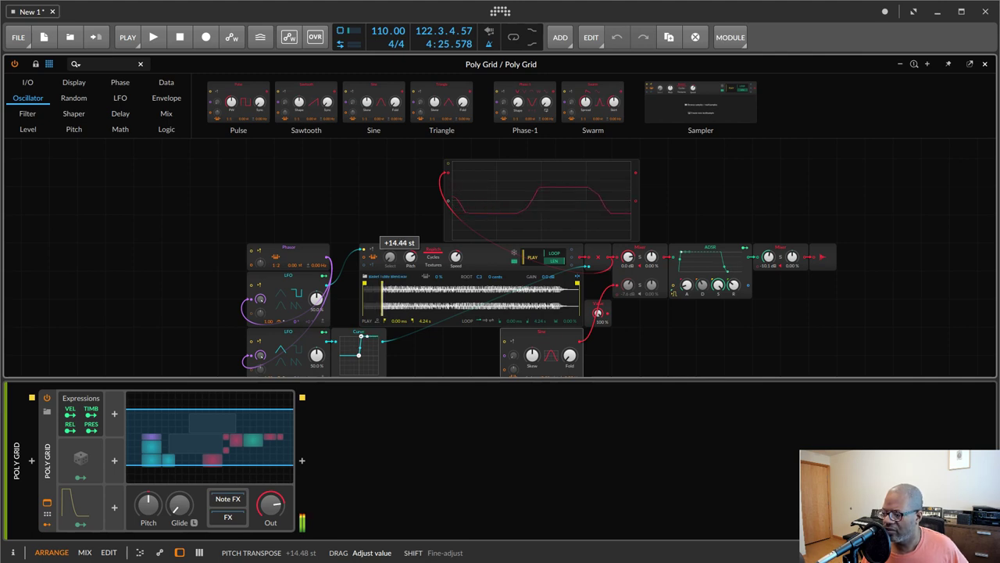
pyautogui.moveTo(410, 256); pyautogui.dragTo(412, 259)
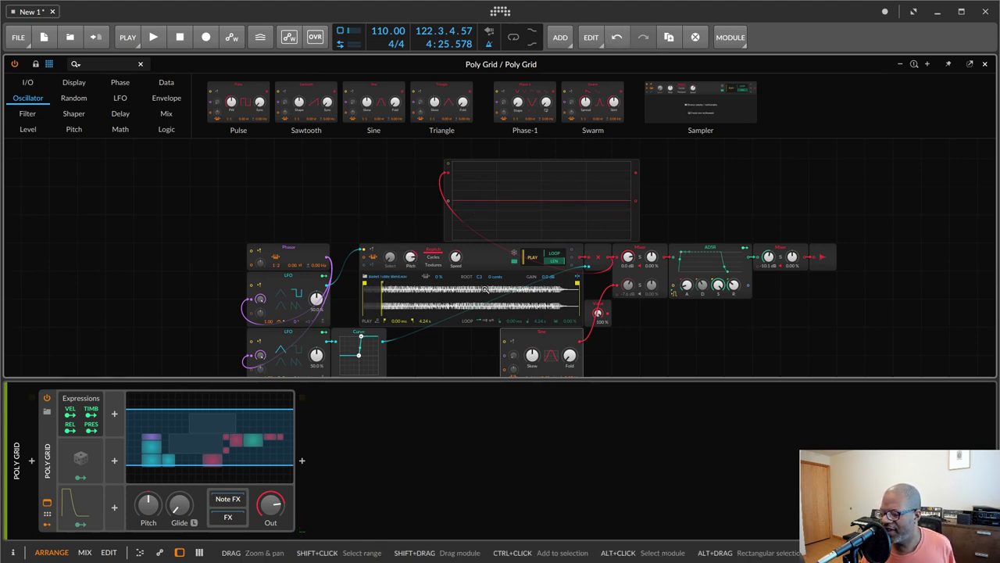
# Step: Switch the sample's keytrack to 100% and adjust its root key to F2
pyautogui.click(426, 279)
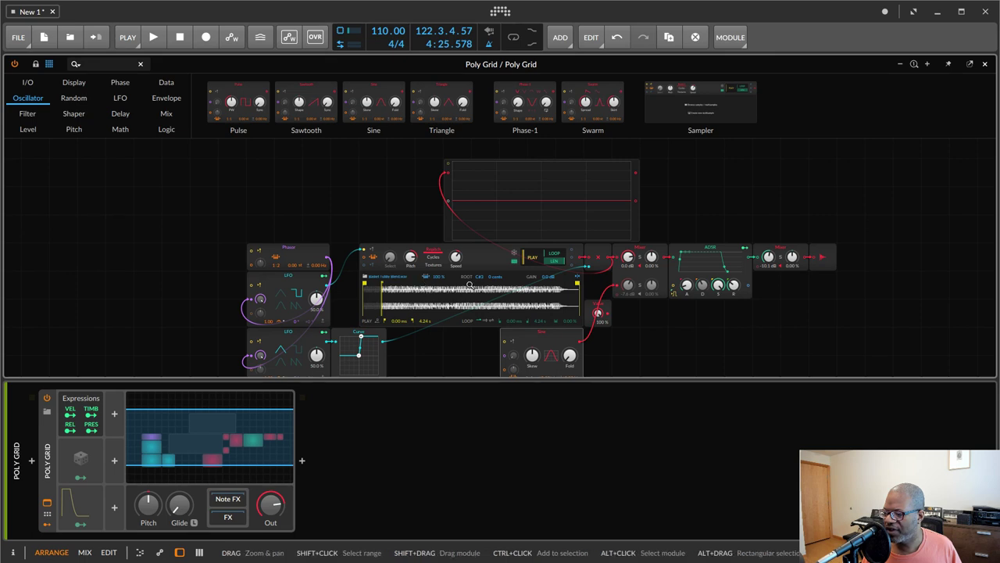
pyautogui.moveTo(480, 280); pyautogui.dragTo(480, 277)
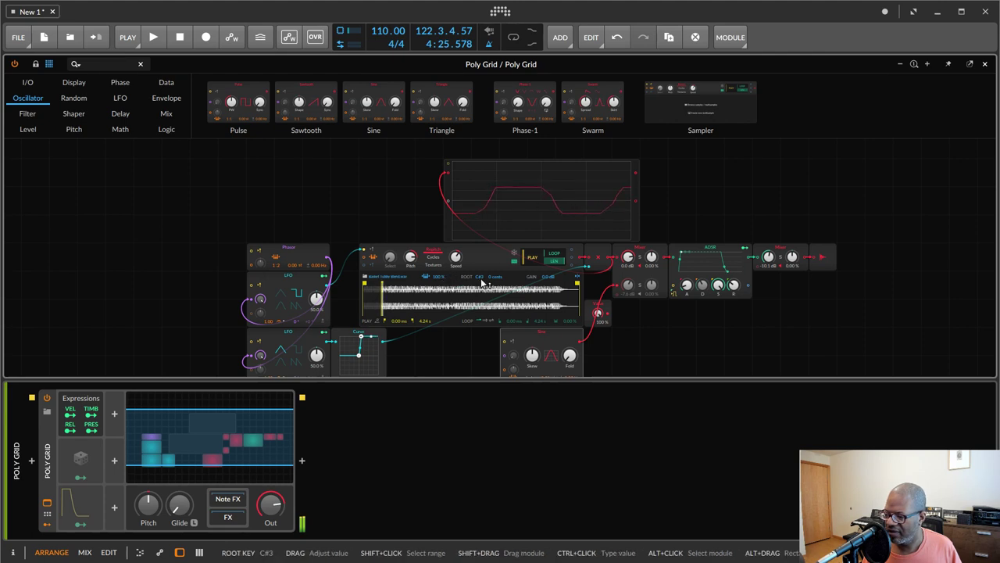
pyautogui.moveTo(481, 281); pyautogui.dragTo(482, 266)
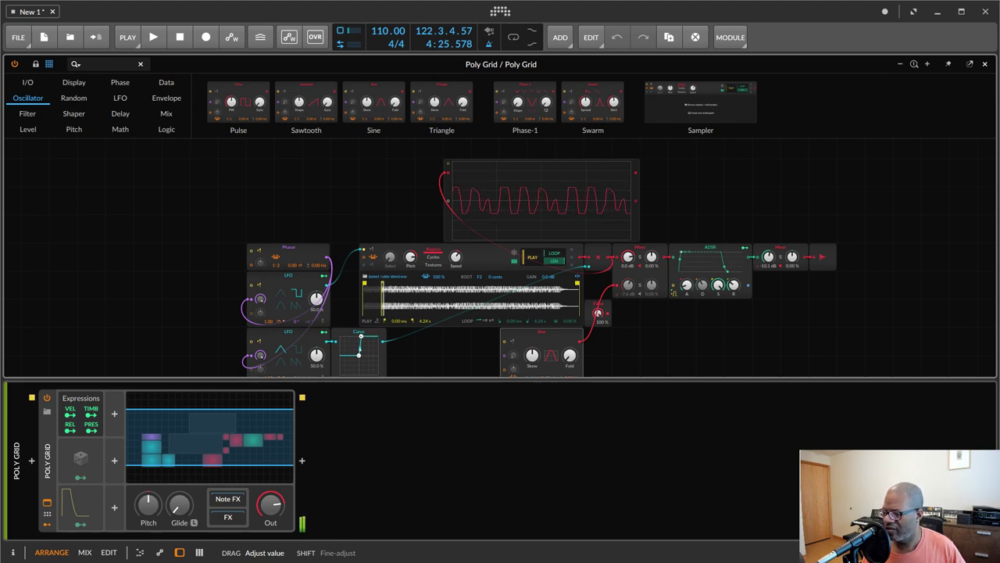
# Step: Toggle the sample's keytrack between 100% and 0% for comparison and set it to 26%
pyautogui.click(426, 277)
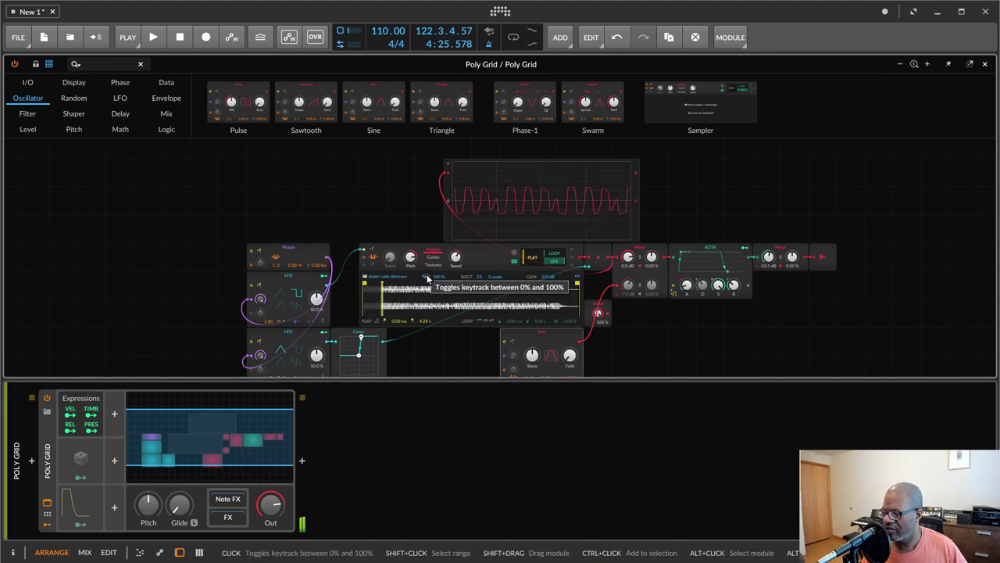
pyautogui.click(426, 278)
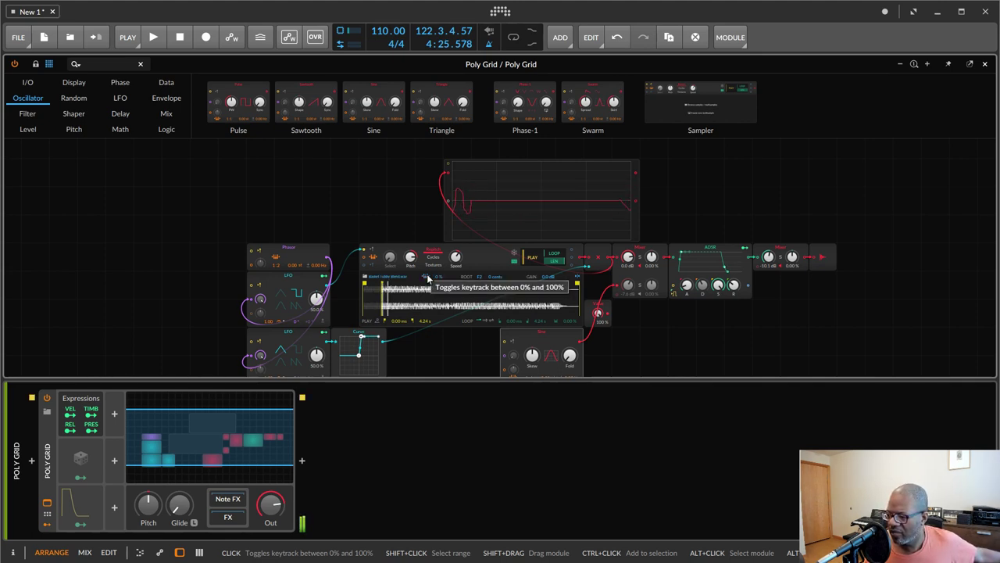
pyautogui.click(428, 277)
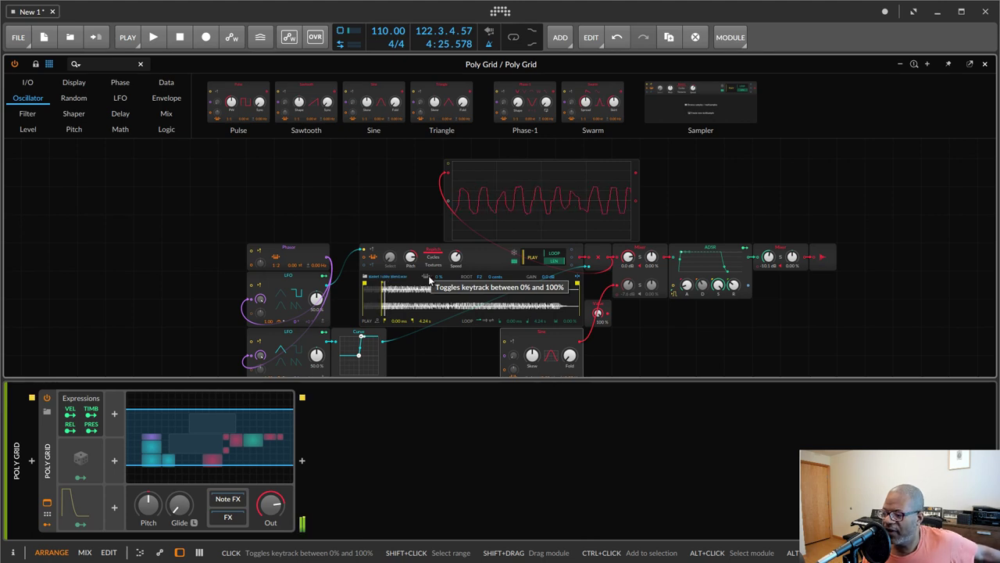
pyautogui.moveTo(442, 277); pyautogui.dragTo(441, 269)
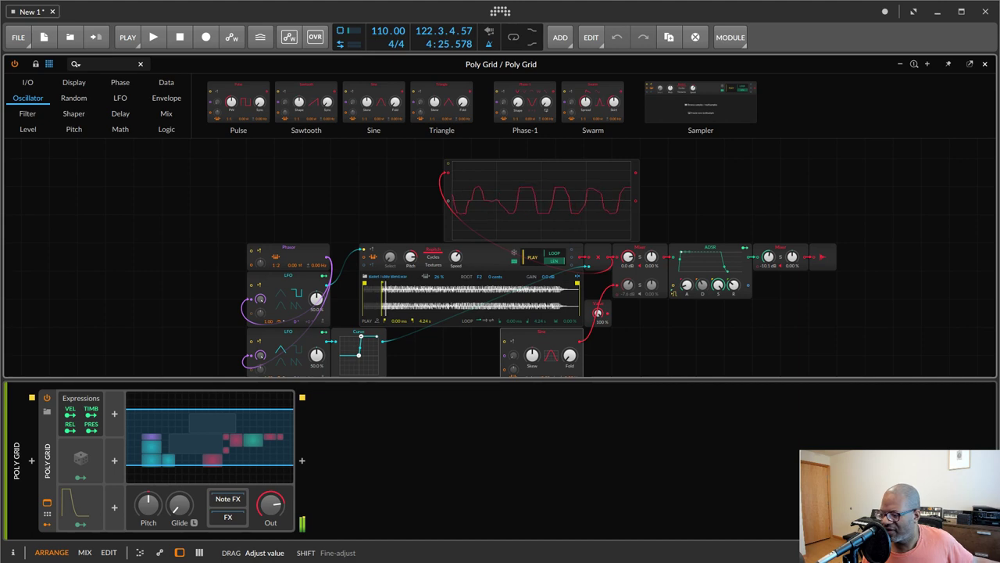
pyautogui.moveTo(439, 277); pyautogui.dragTo(440, 278)
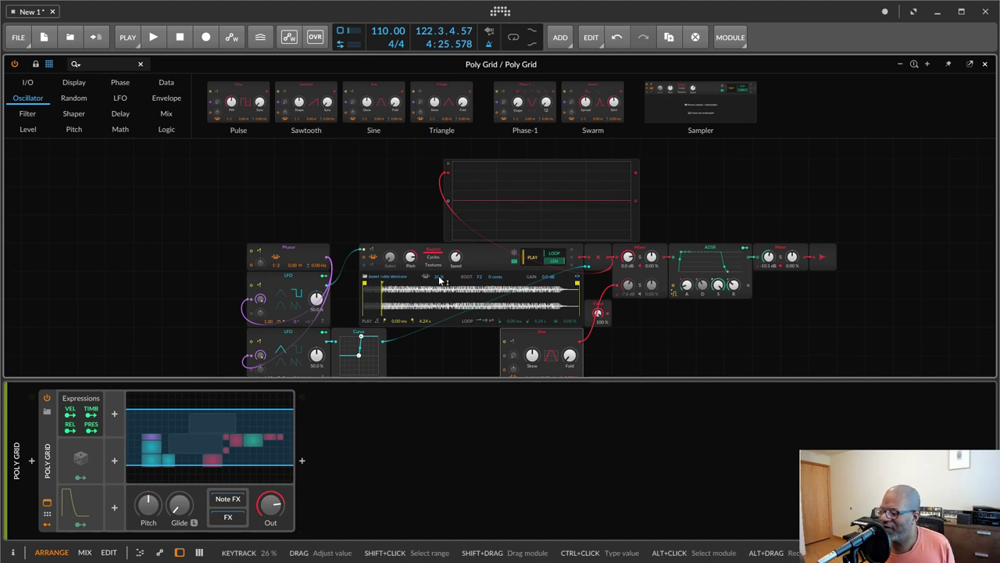